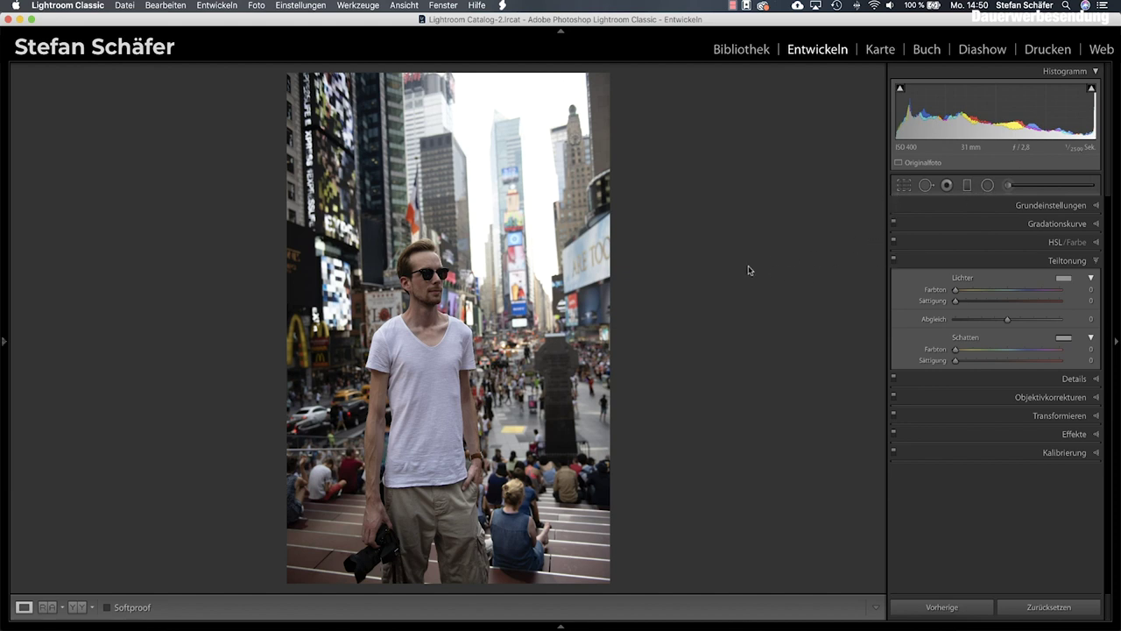
Straighten the portrait by 2.71° and crop in from the top.
left_click(903, 187)
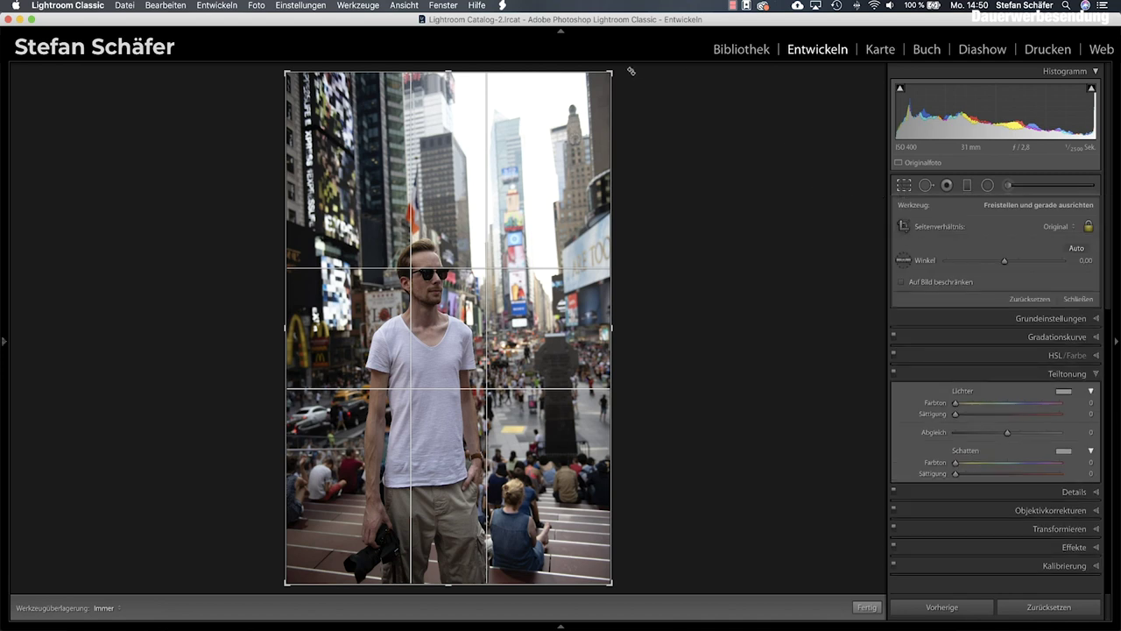
left_click_drag(630, 70, 647, 75)
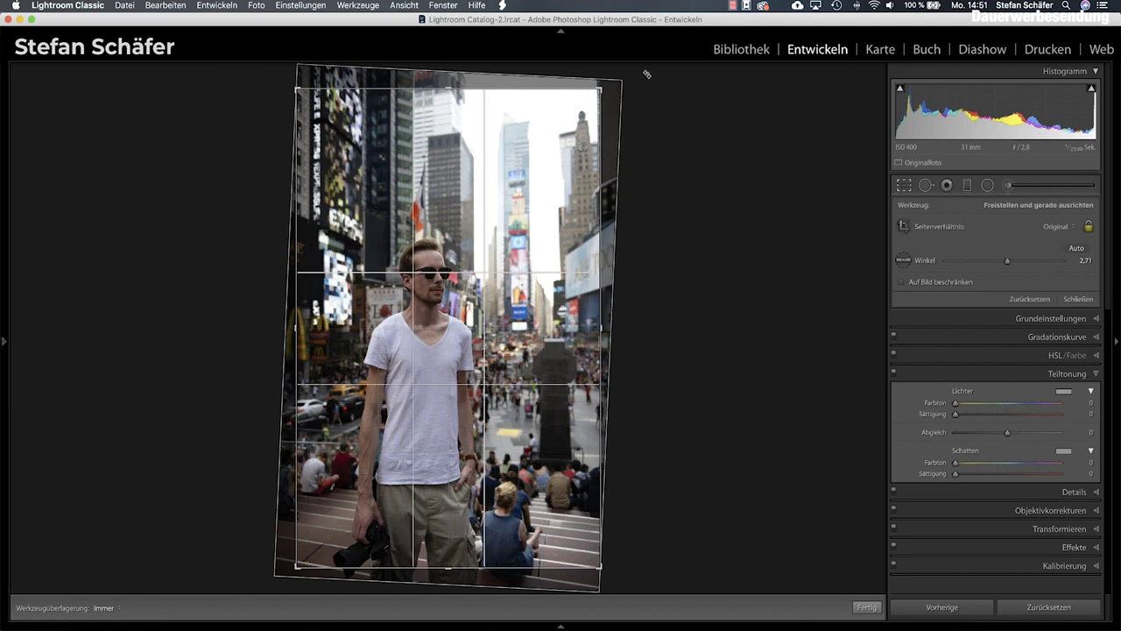
left_click_drag(528, 278, 528, 267)
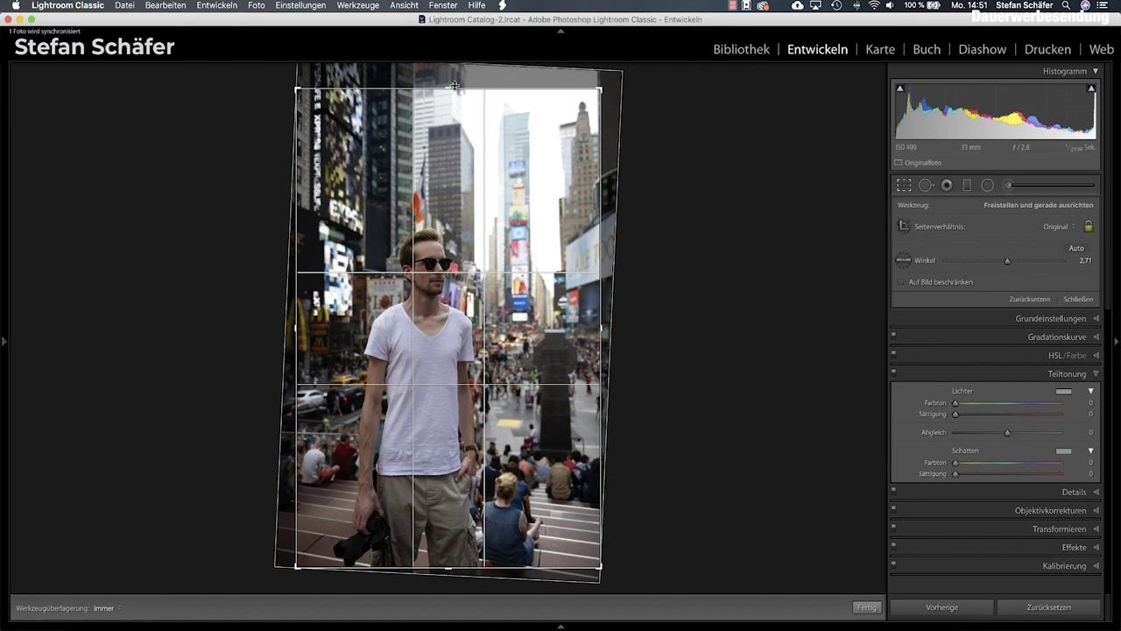
left_click_drag(453, 86, 454, 95)
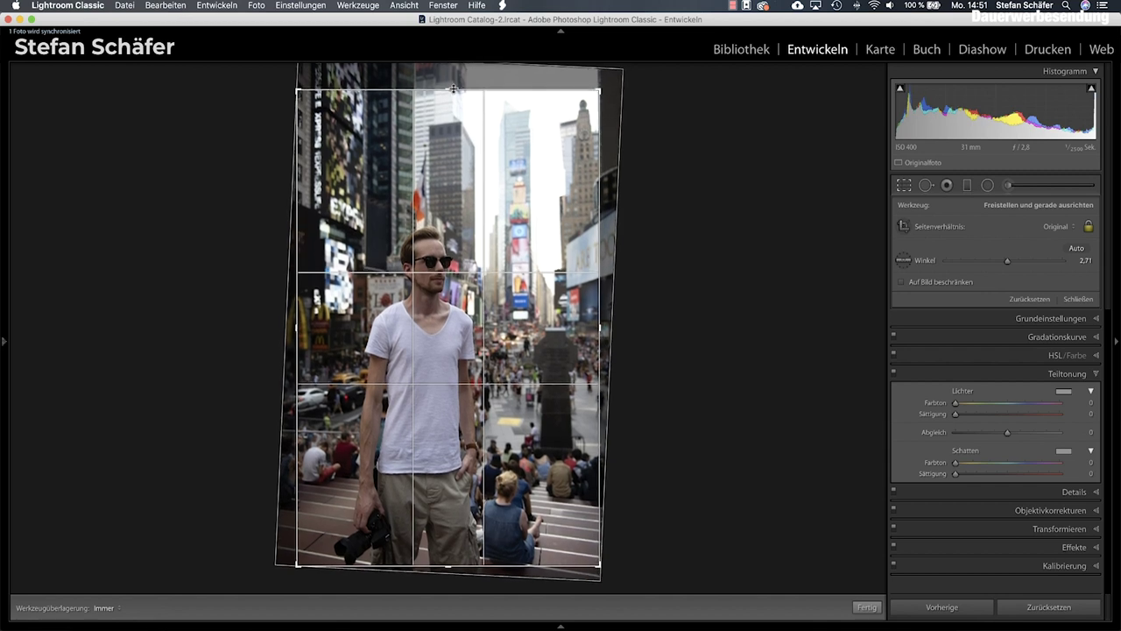
Set the crop to 4x5, freely refine its bottom and top edges, and apply it.
left_click(1069, 231)
left_click(1064, 257)
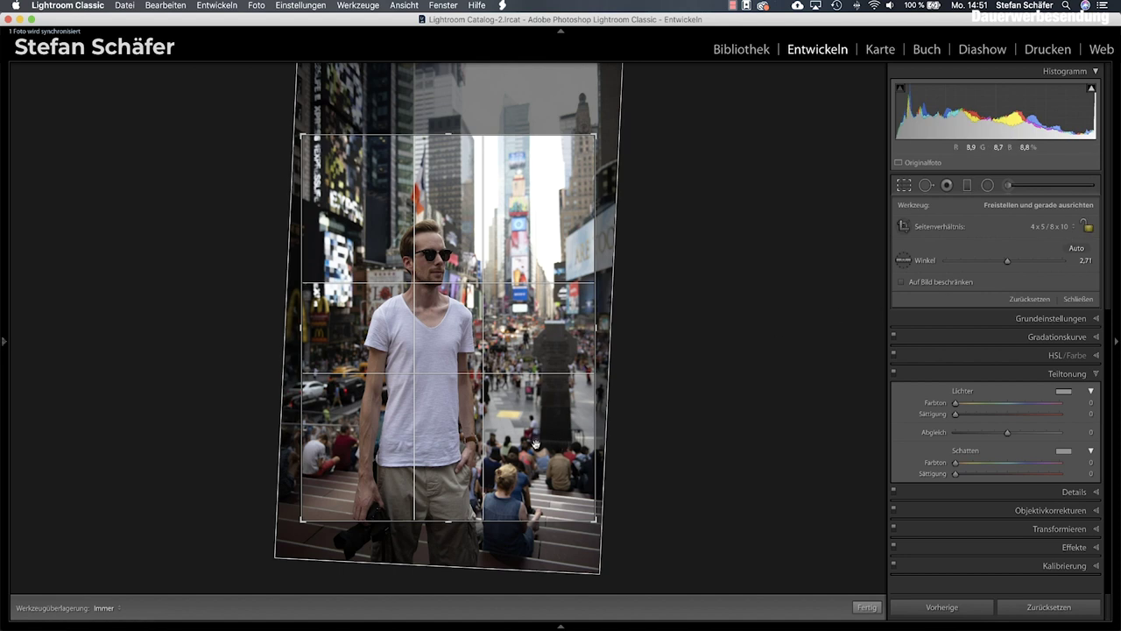
left_click_drag(449, 526, 449, 543)
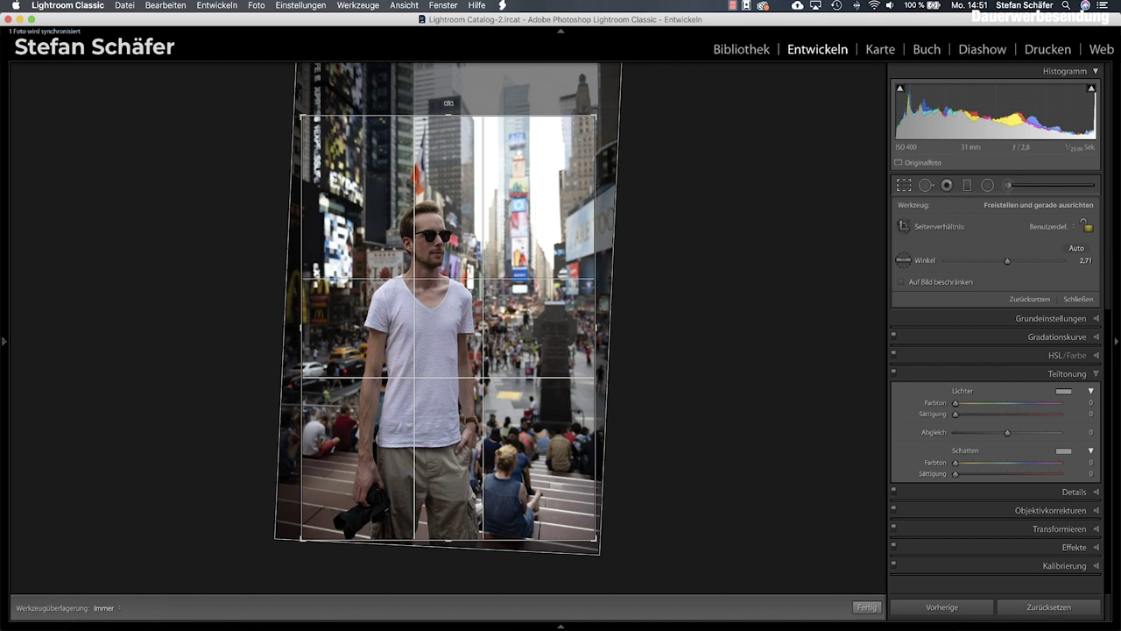
left_click_drag(447, 114, 448, 114)
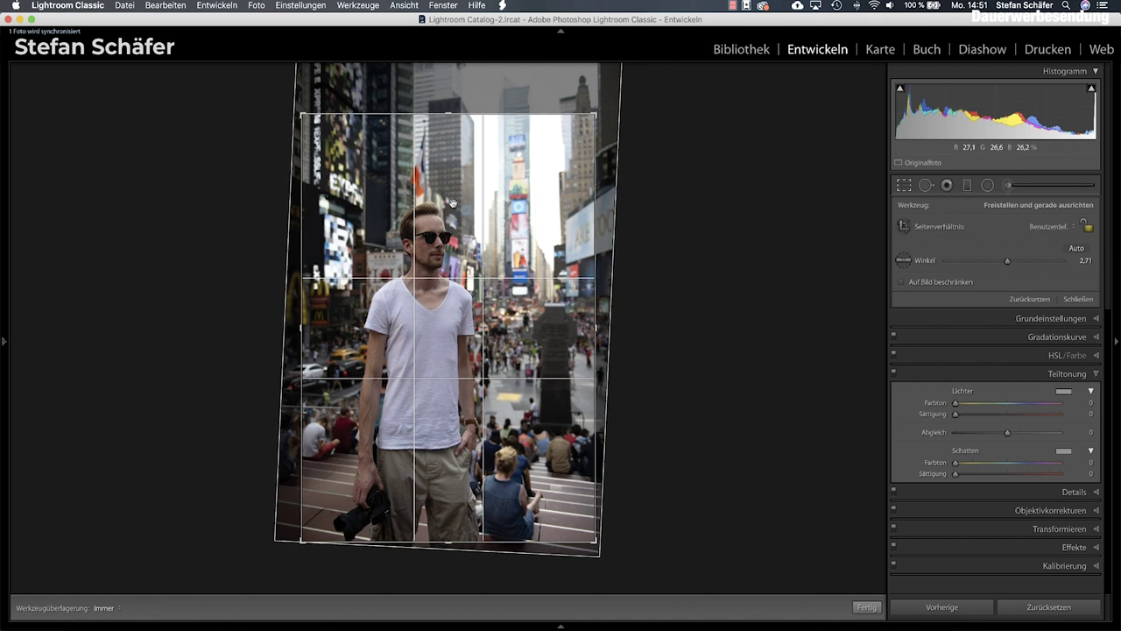
left_click_drag(450, 113, 450, 104)
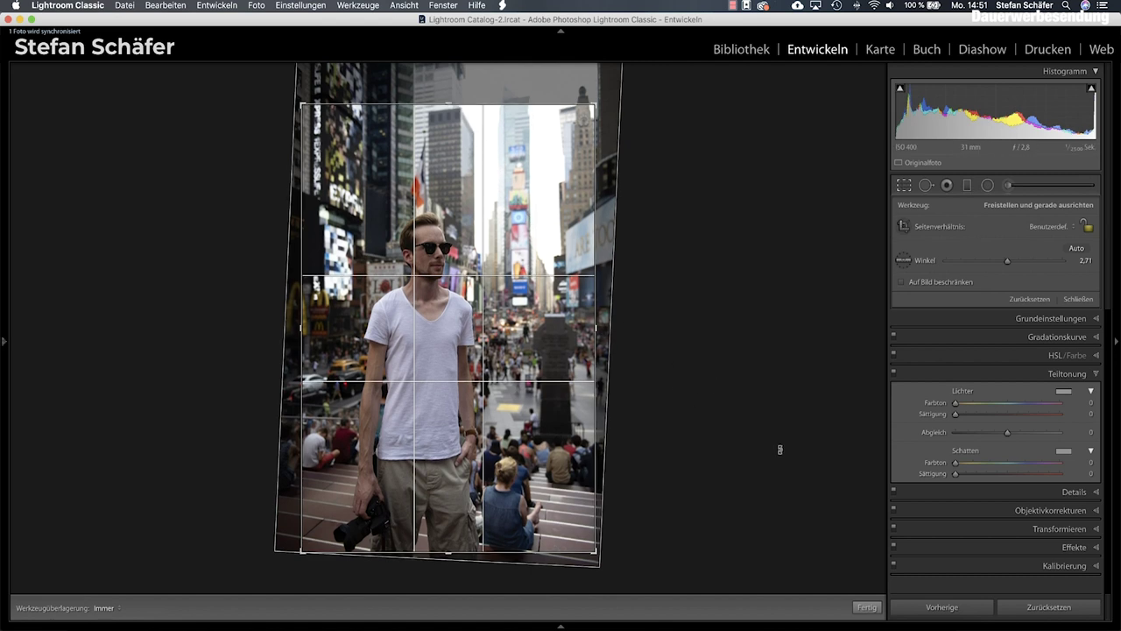
left_click(869, 607)
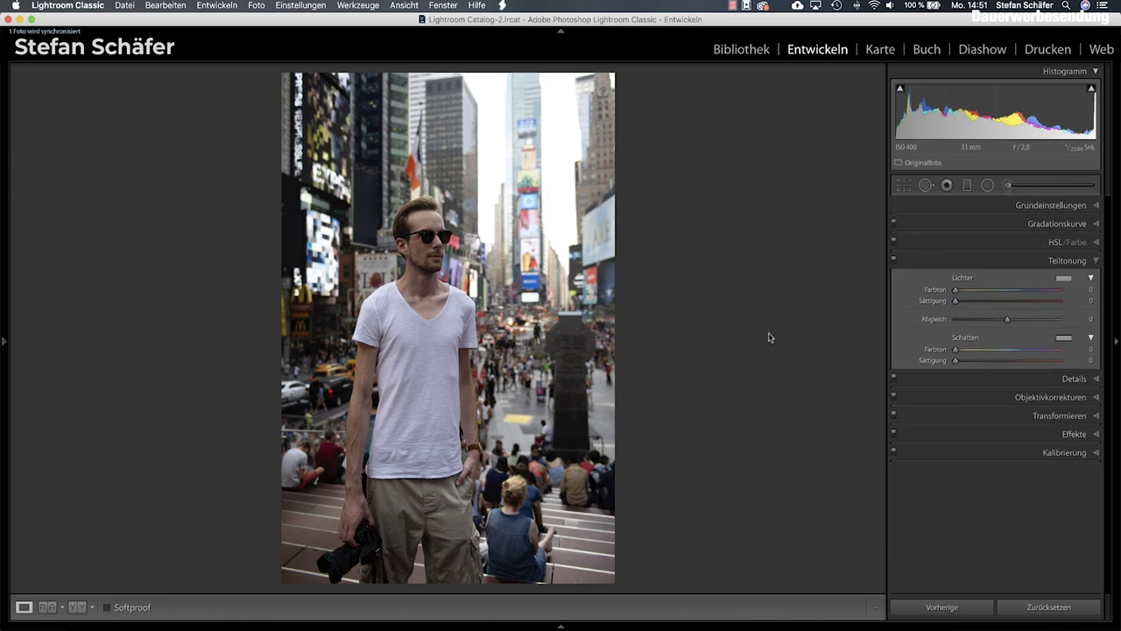
Raise the Basic exposure to +0.86.
left_click(1071, 210)
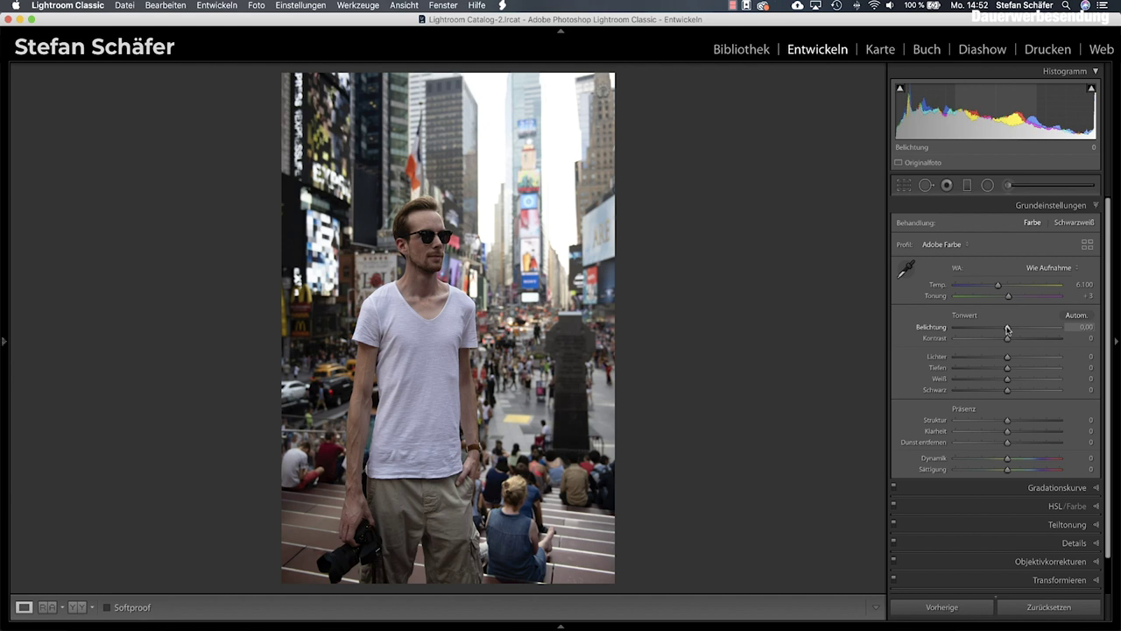
left_click_drag(1008, 330, 1009, 330)
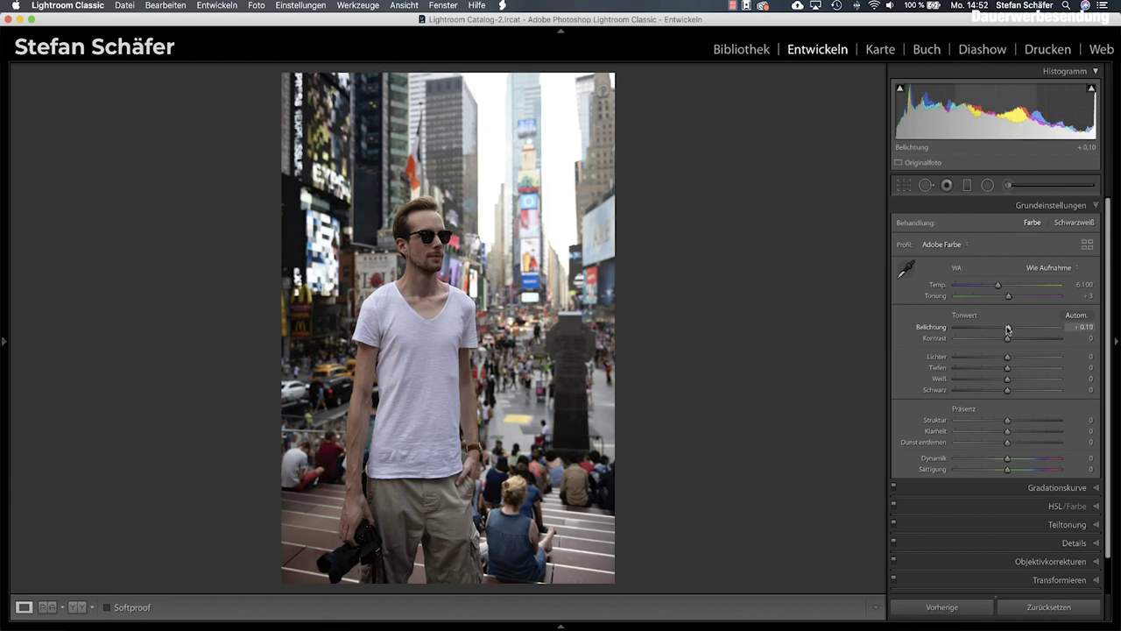
key("shift")
left_click_drag(1009, 329, 1009, 331)
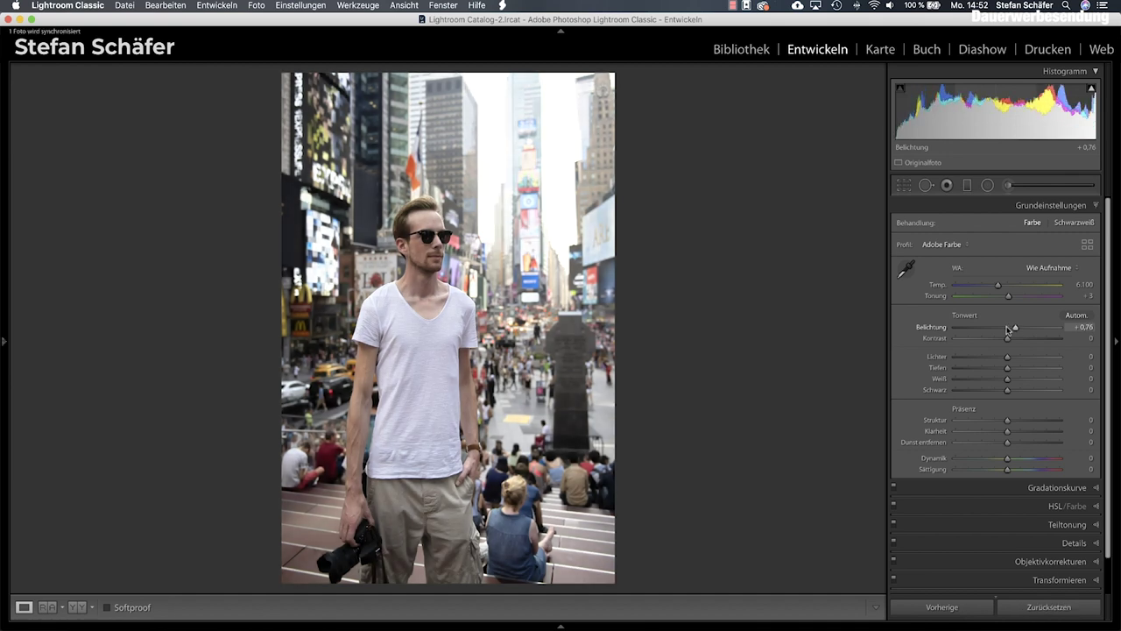
left_click_drag(1008, 329, 1008, 329)
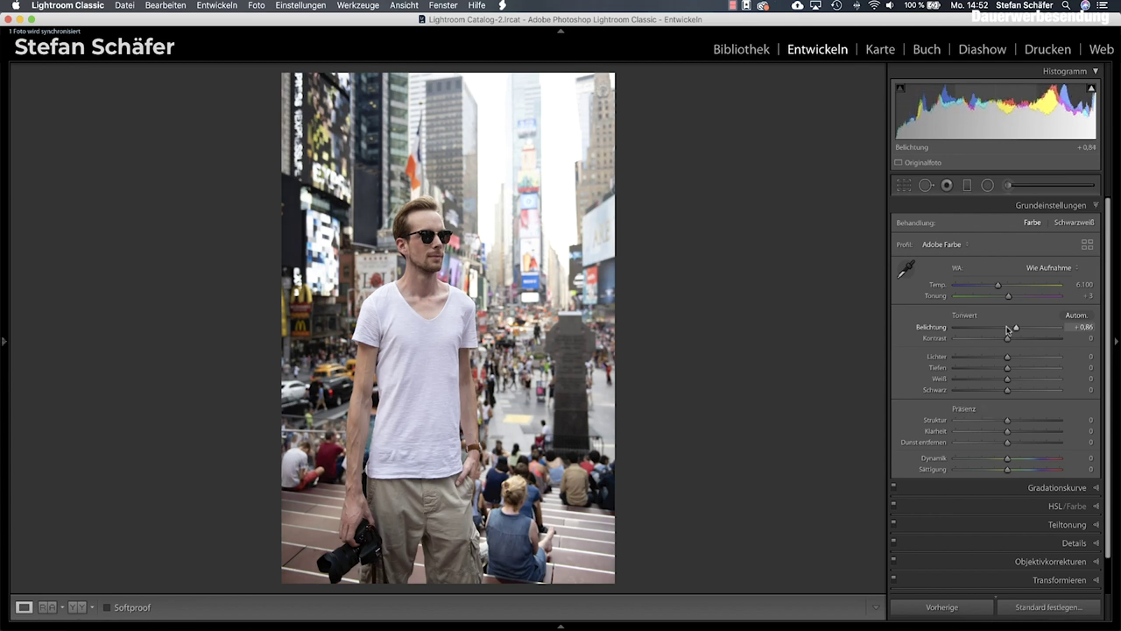
key("alt")
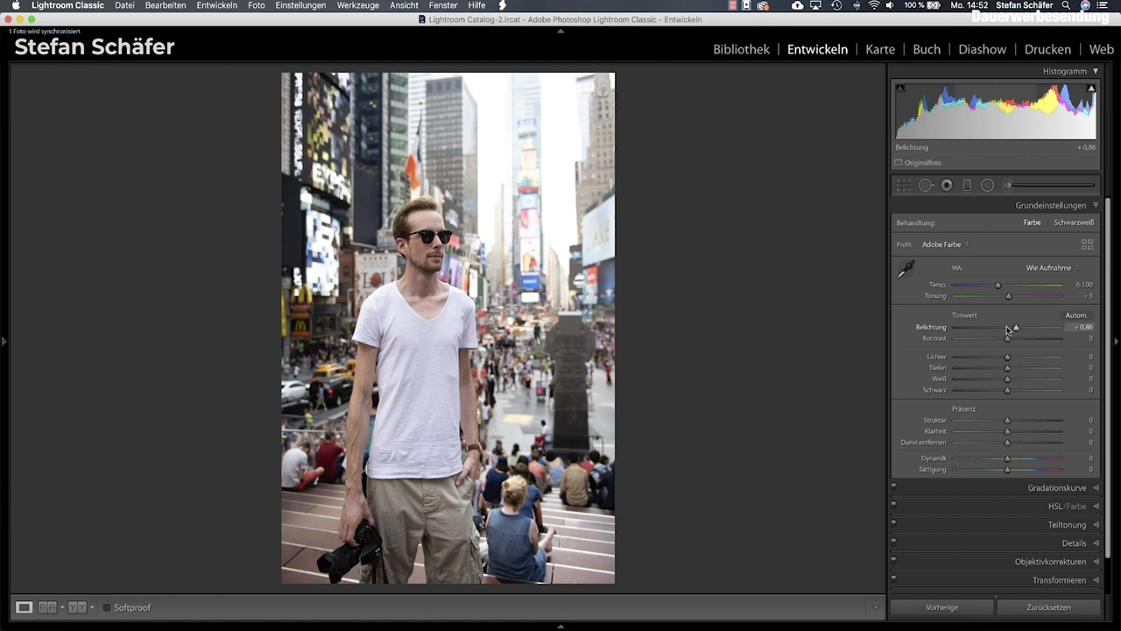
Set highlights +50, shadows +25, whites +16 and blacks −29 while checking clipping.
left_click_drag(1008, 357, 1031, 357)
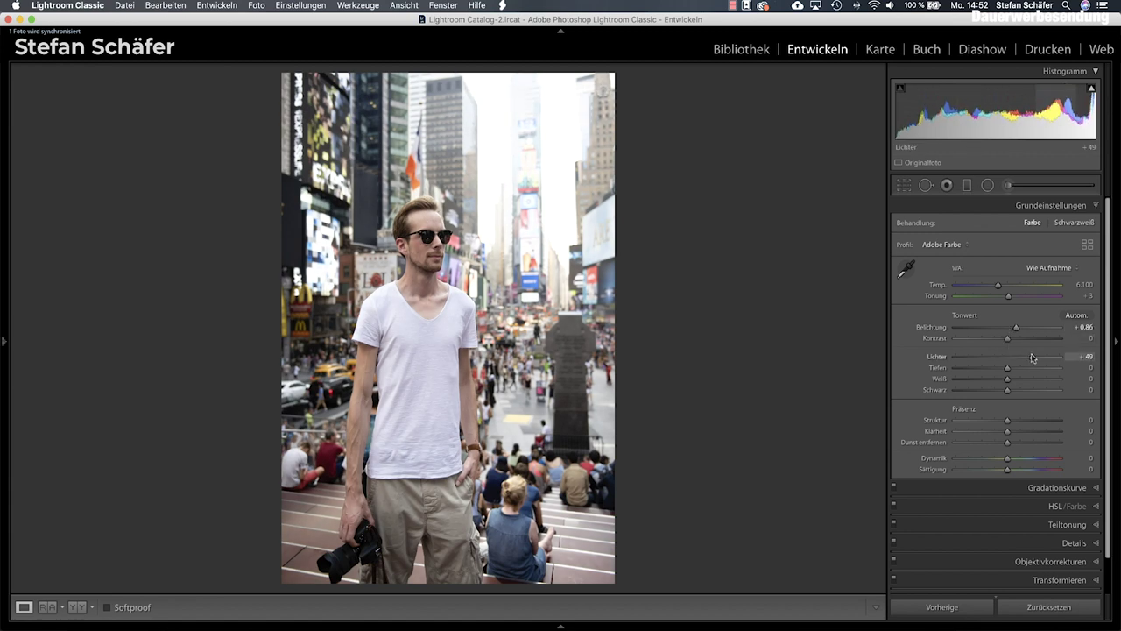
left_click_drag(1032, 357, 1033, 356)
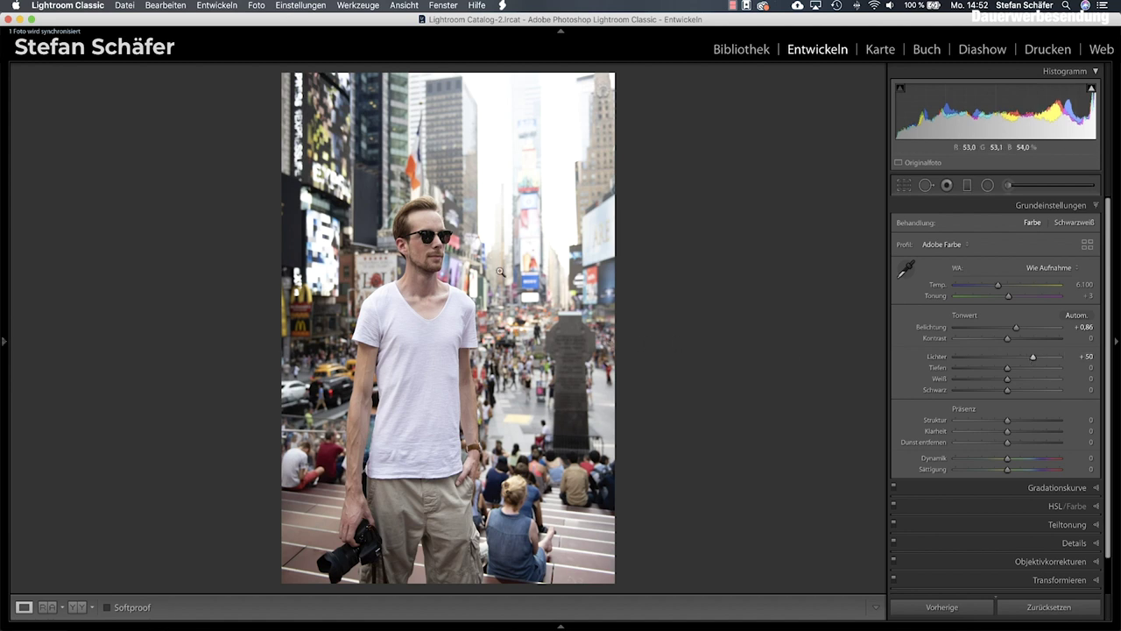
left_click_drag(1008, 368, 1021, 370)
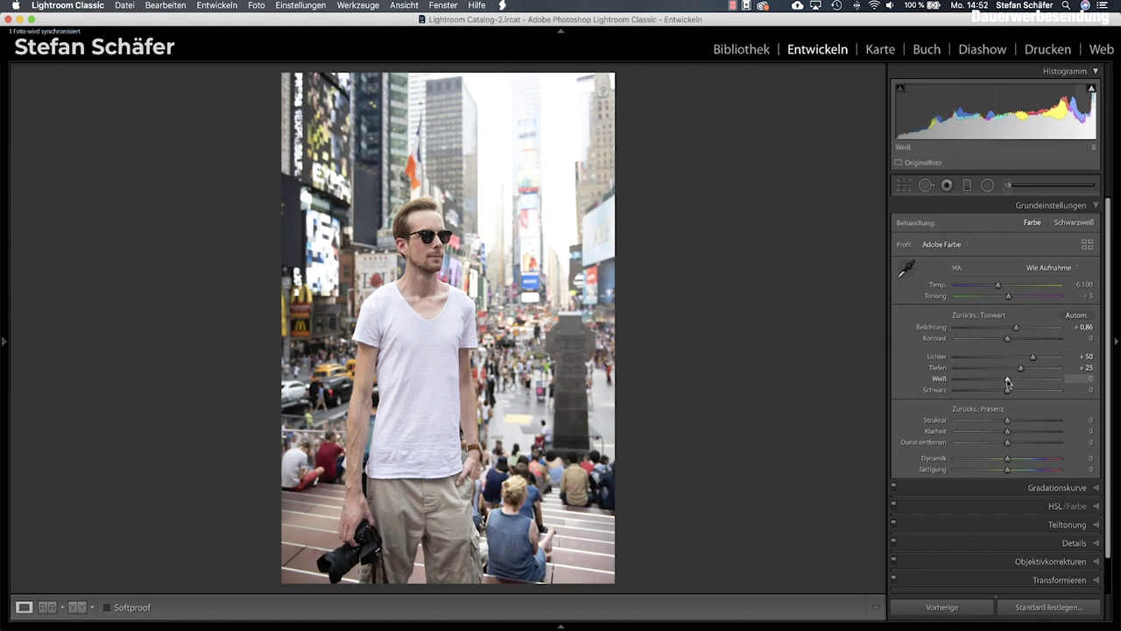
left_click_drag(1007, 381, 1016, 381)
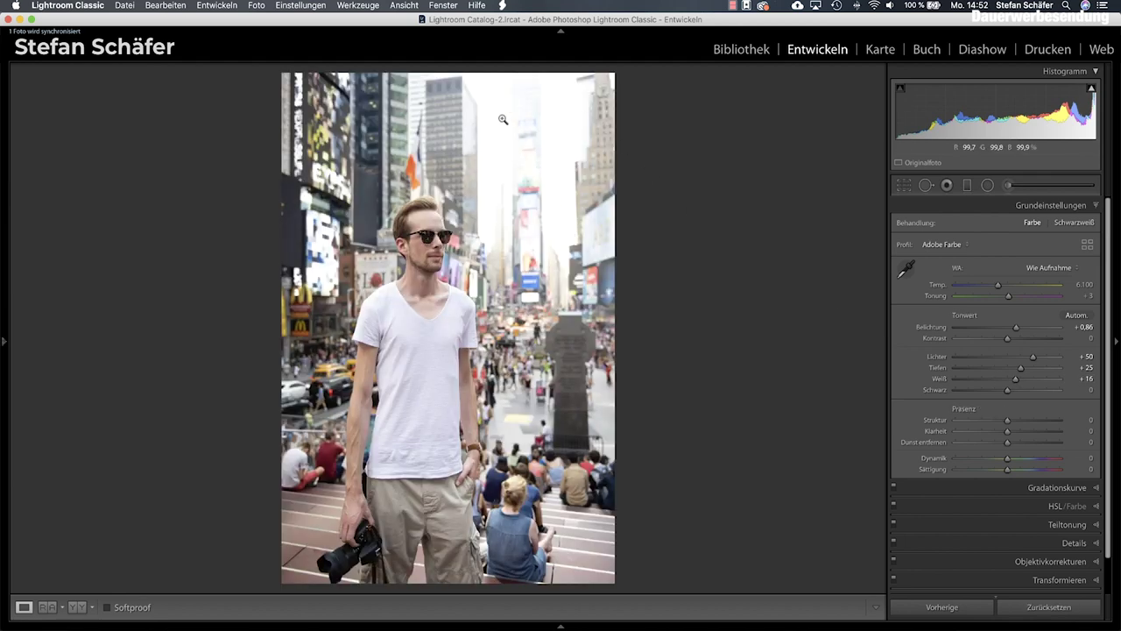
left_click_drag(1007, 389, 989, 391)
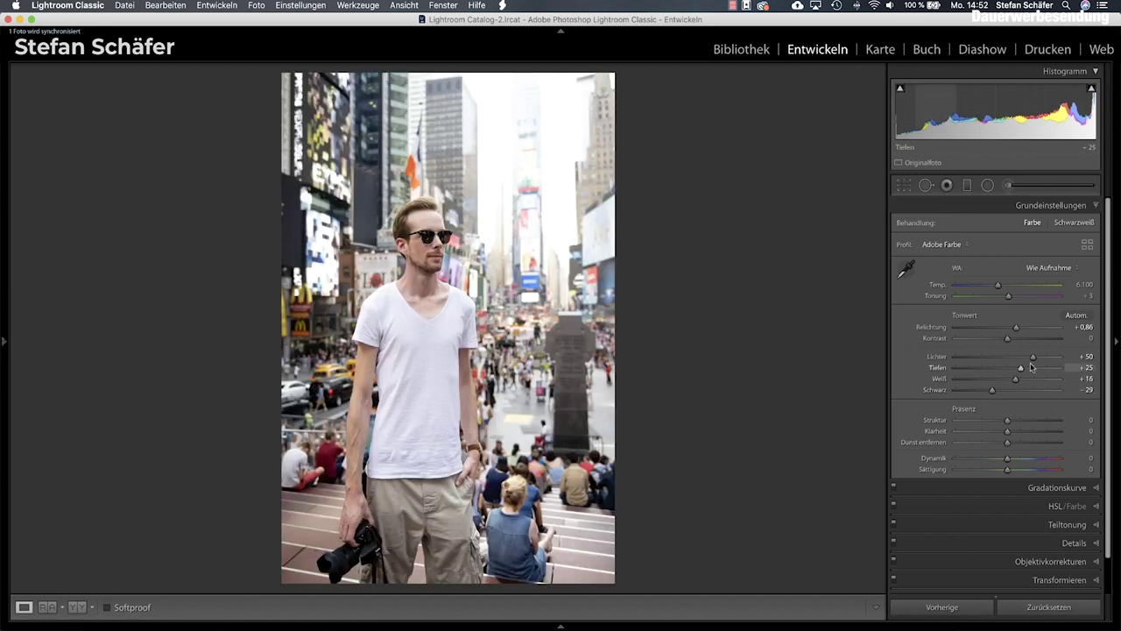
Set contrast +40, saturation −20, clarity +9 and dehaze +8.
left_click_drag(1008, 338, 1021, 339)
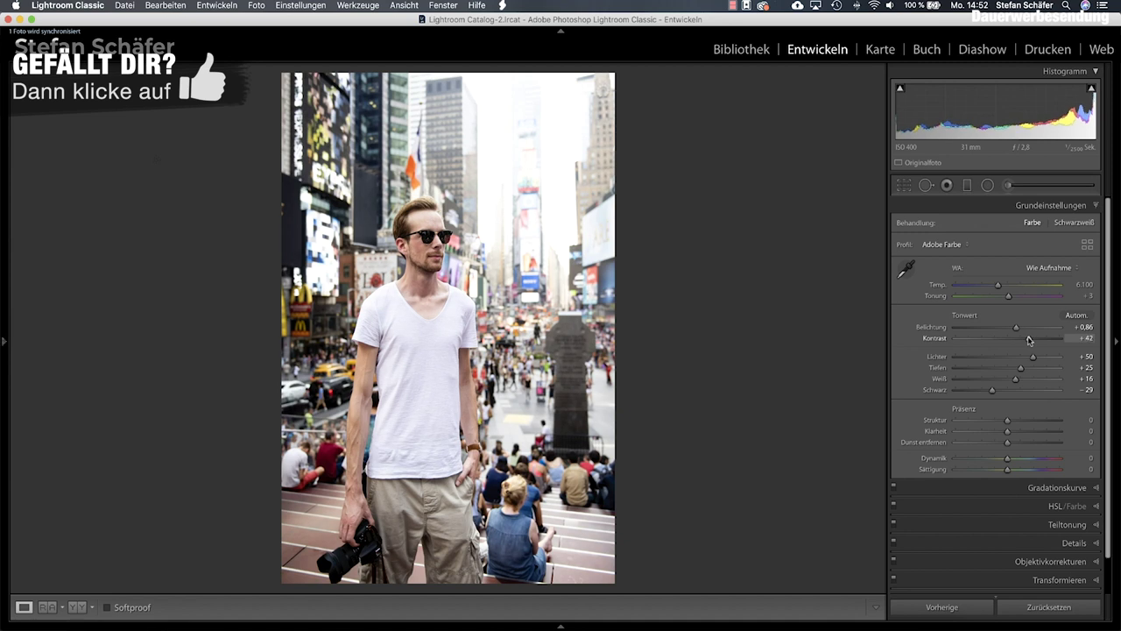
left_click_drag(1026, 339, 1028, 339)
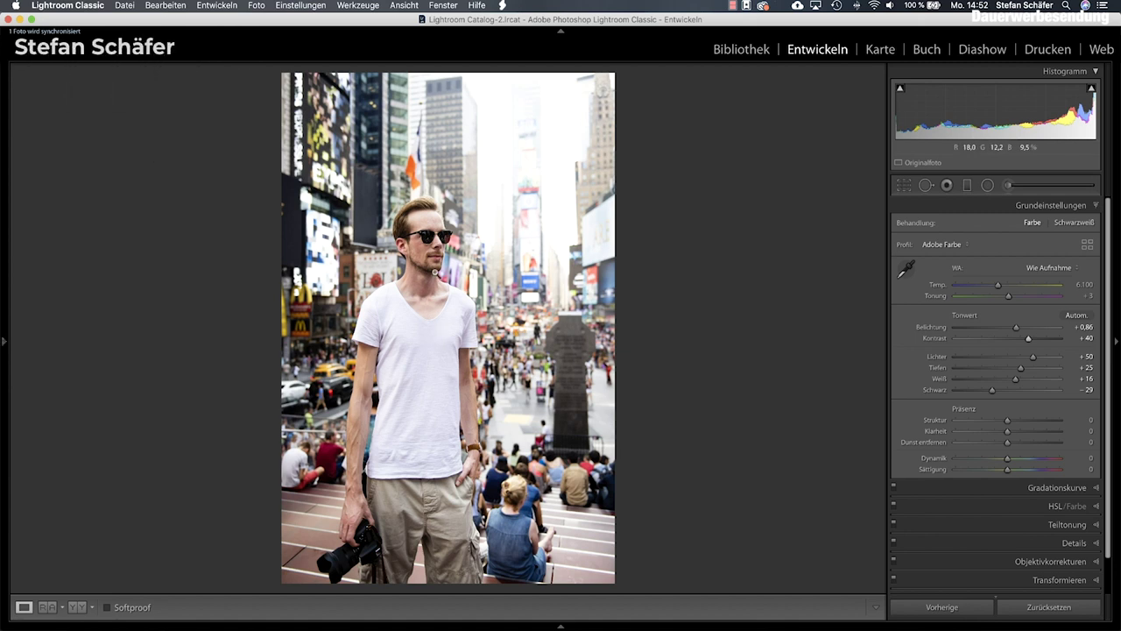
left_click_drag(1007, 471, 1000, 471)
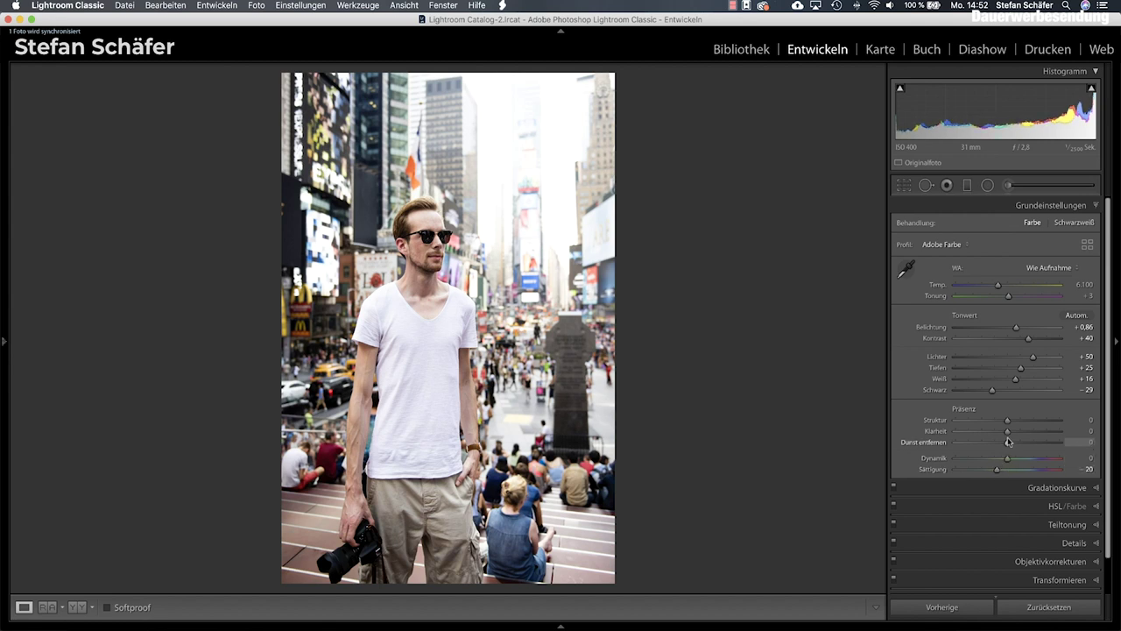
left_click_drag(1007, 431, 1012, 443)
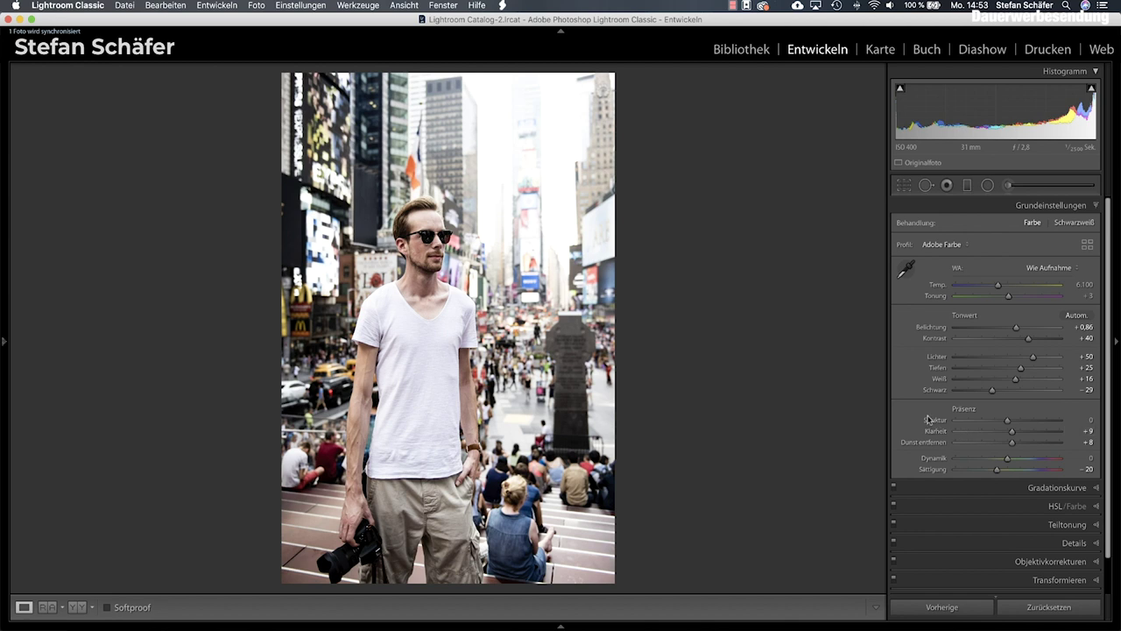
Compare the edit against the original, then show the tone curve panel.
key("backslash")
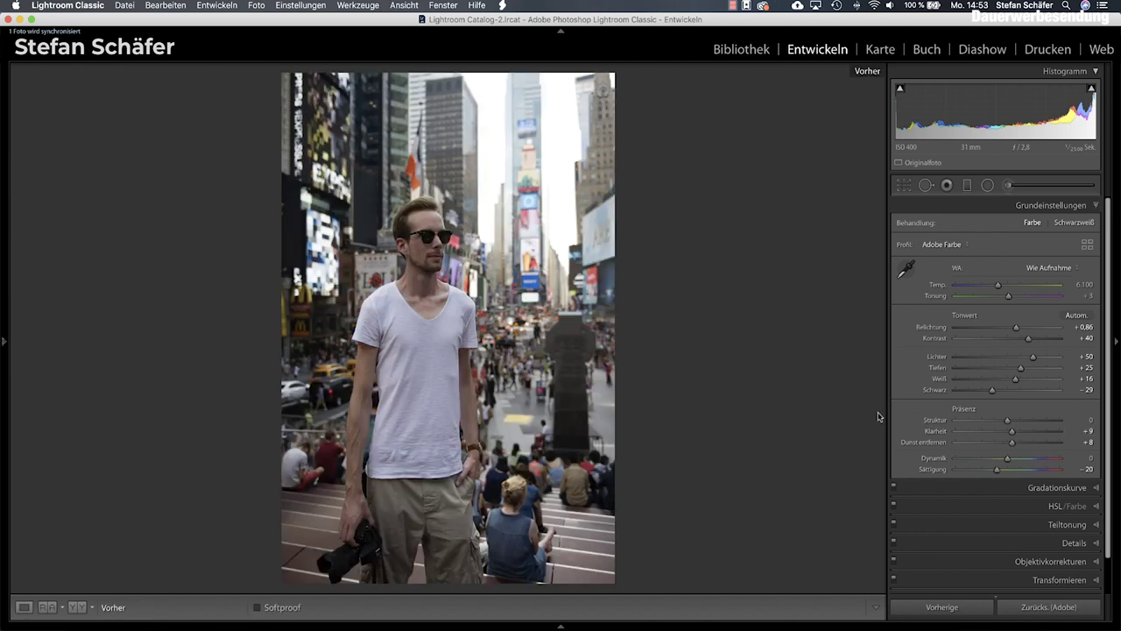
key("backslash")
key("backslash")
key("backslash")
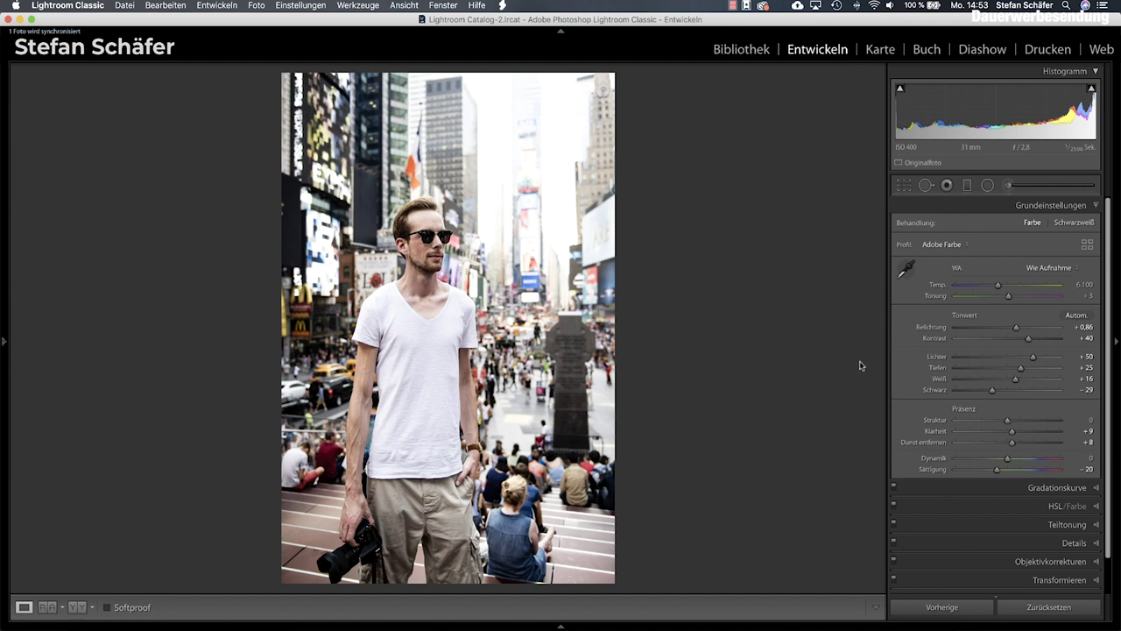
left_click(1044, 489)
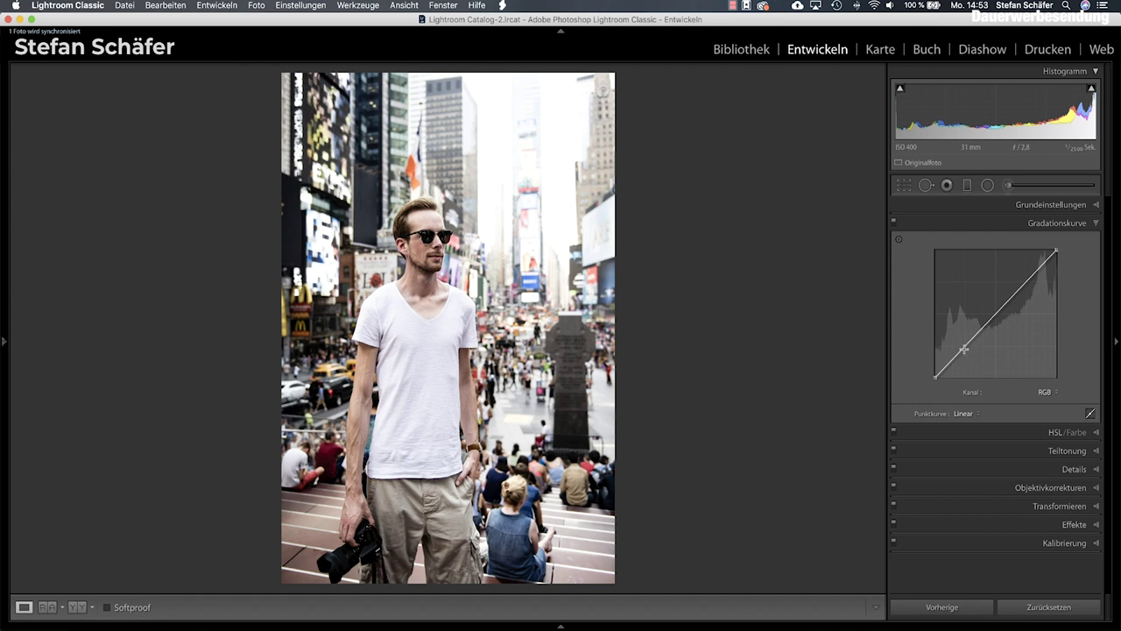
Add curve points that dip the lower tones, lift the upper tones, and lower the white point to ~97%.
left_click_drag(964, 347, 965, 351)
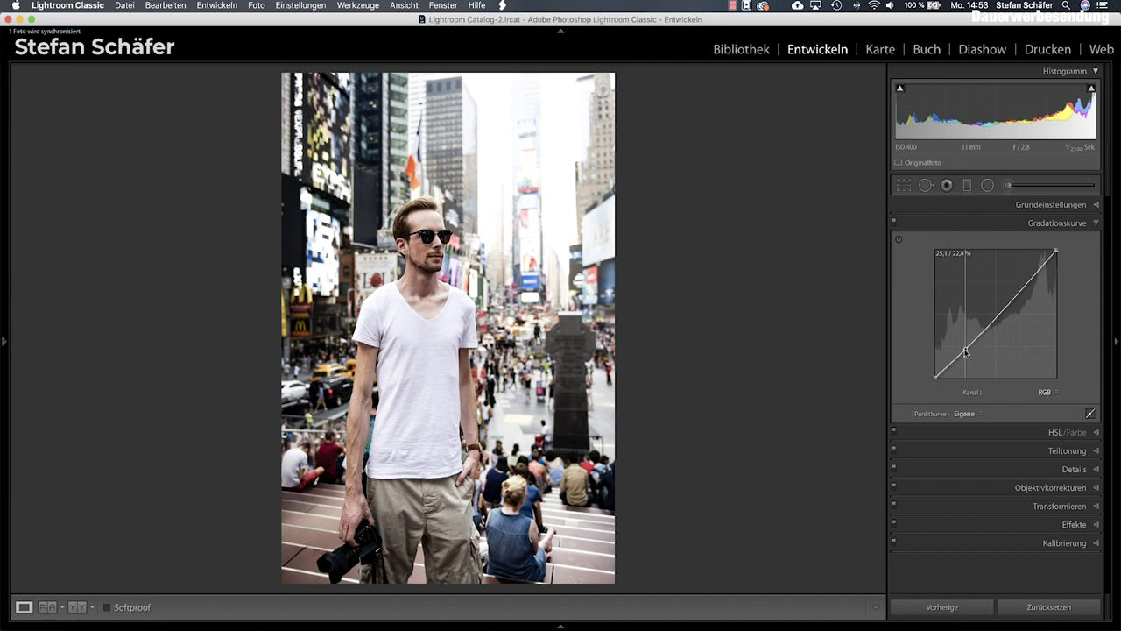
left_click(1025, 283)
left_click_drag(1027, 285, 1028, 281)
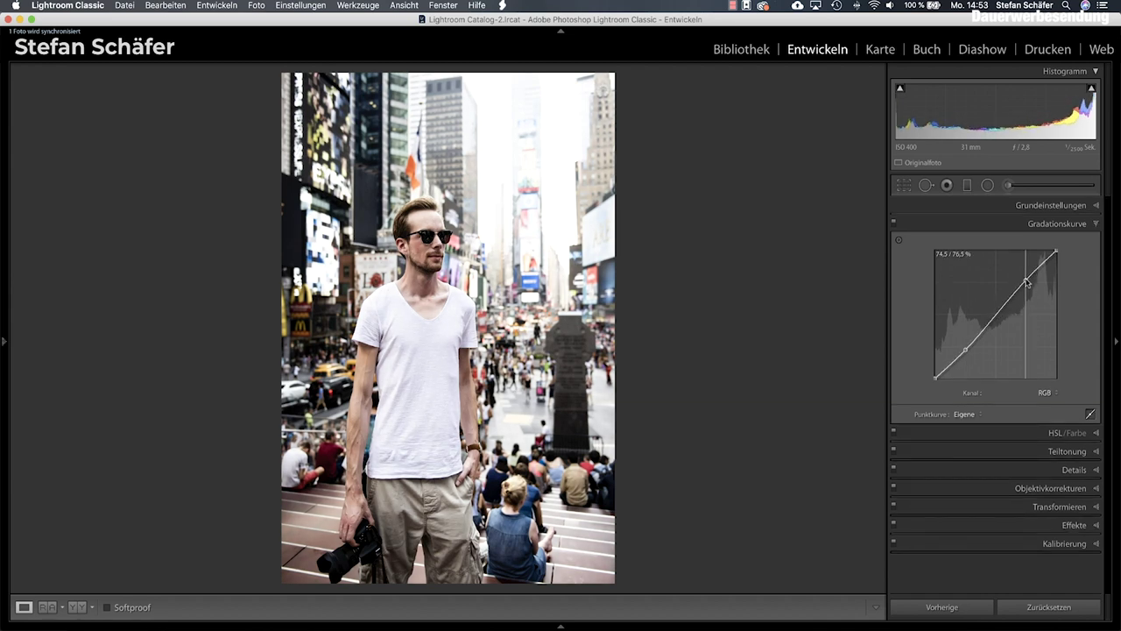
left_click(1042, 264)
left_click_drag(1043, 263, 1043, 260)
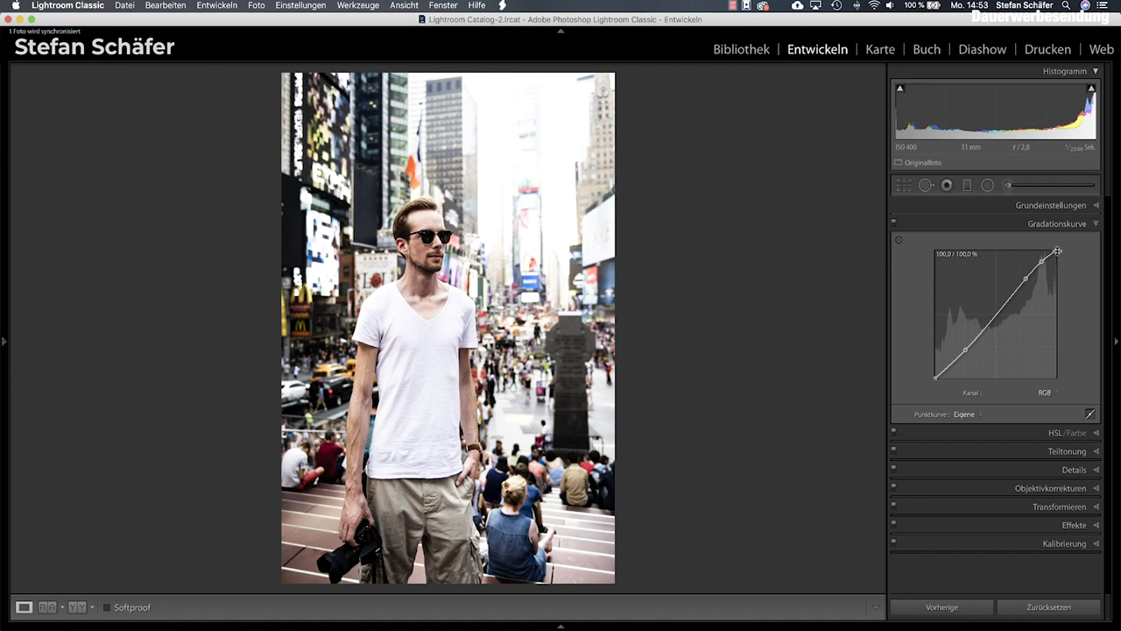
left_click_drag(1057, 254, 1060, 254)
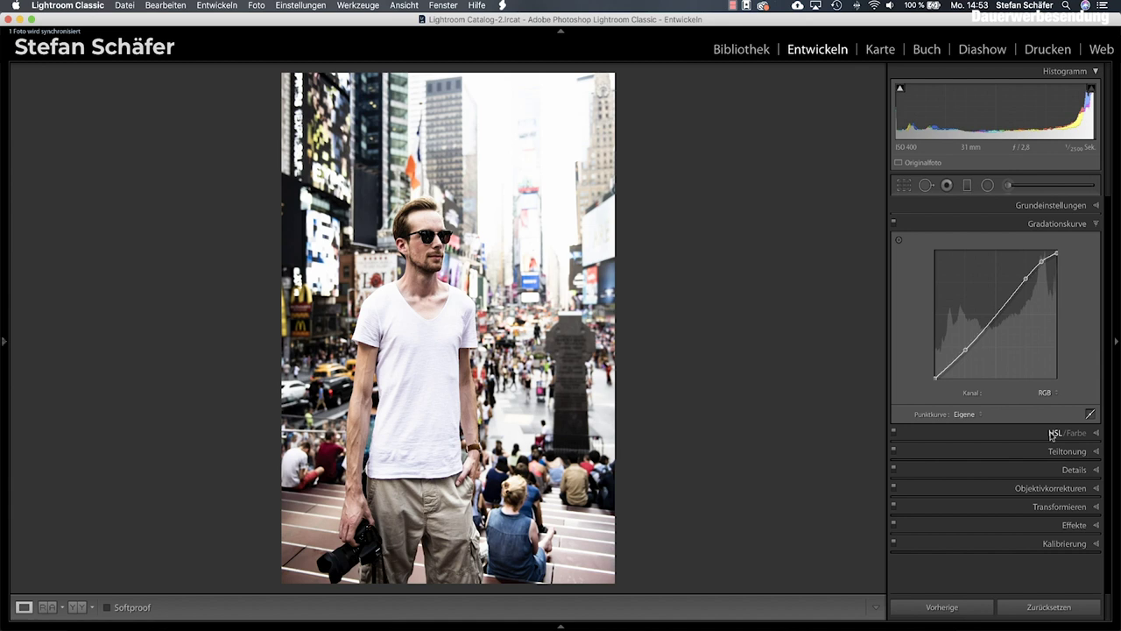
Set HSL red/orange hue +16/+7, saturation −14/−8, and orange luminance −9.
left_click(1052, 433)
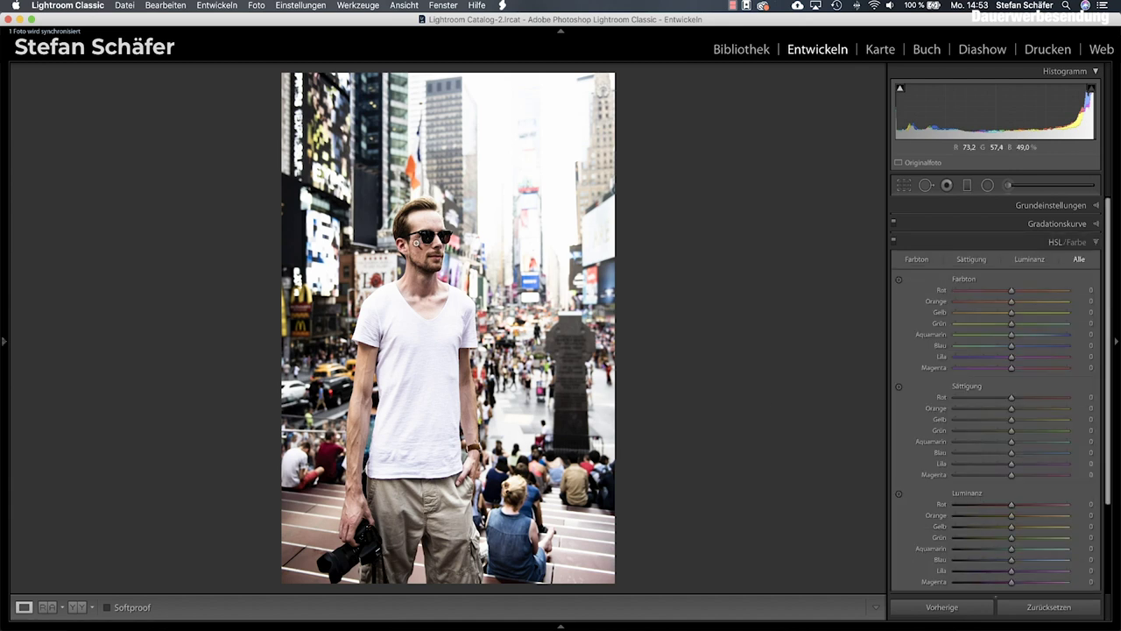
left_click(418, 244)
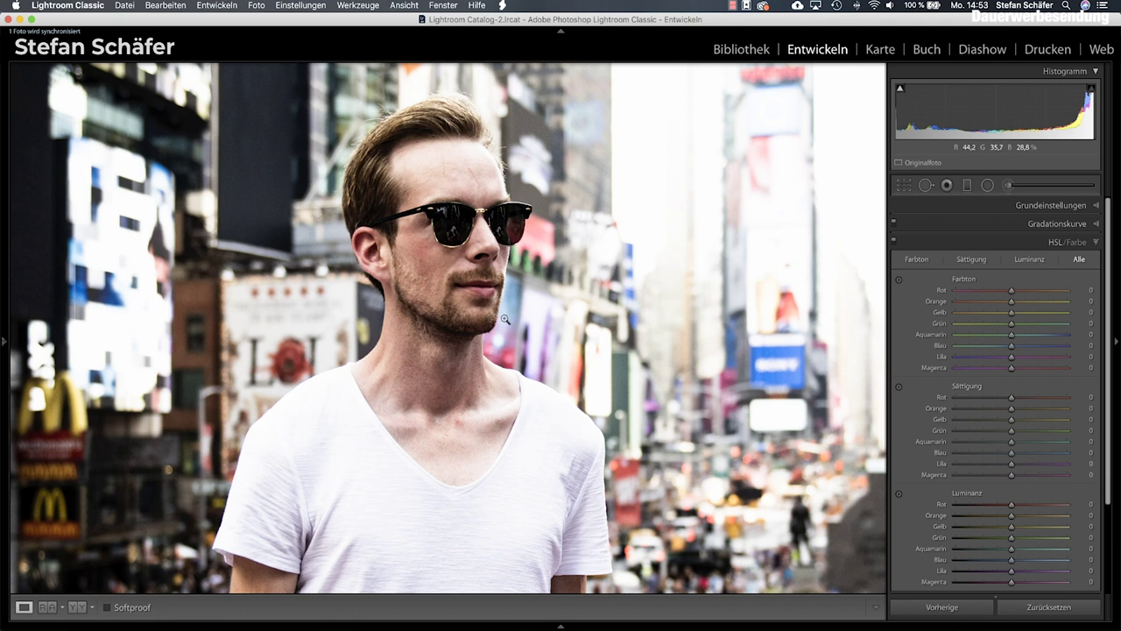
left_click(505, 320)
left_click_drag(1012, 291, 1017, 293)
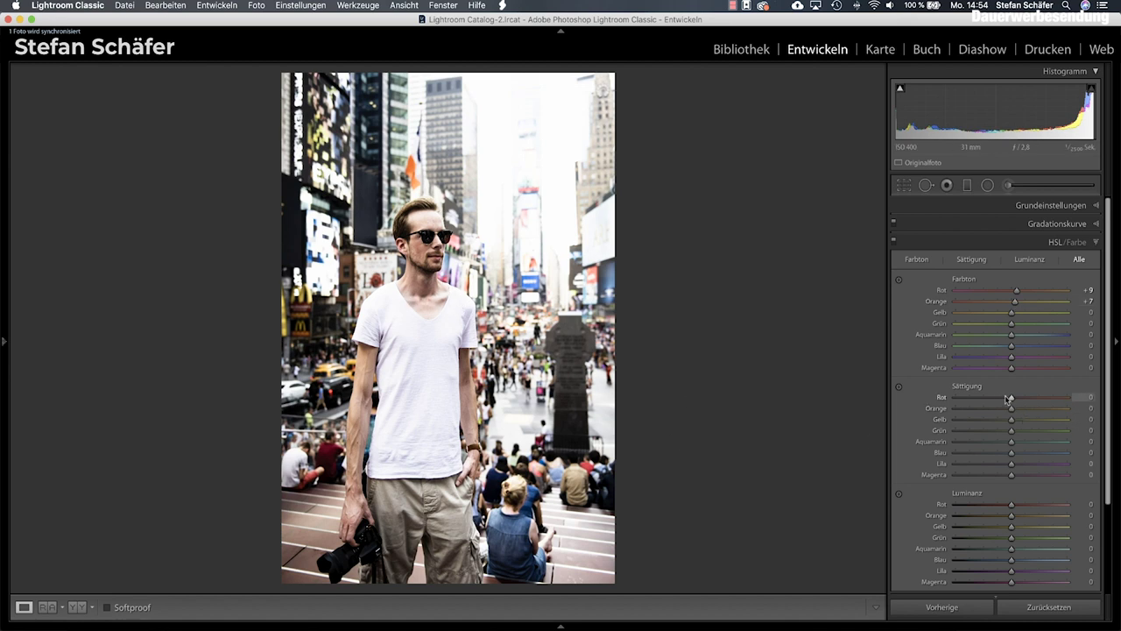
left_click_drag(1011, 409, 1009, 409)
left_click_drag(1017, 291, 1022, 291)
scroll(998, 263, "down", 1)
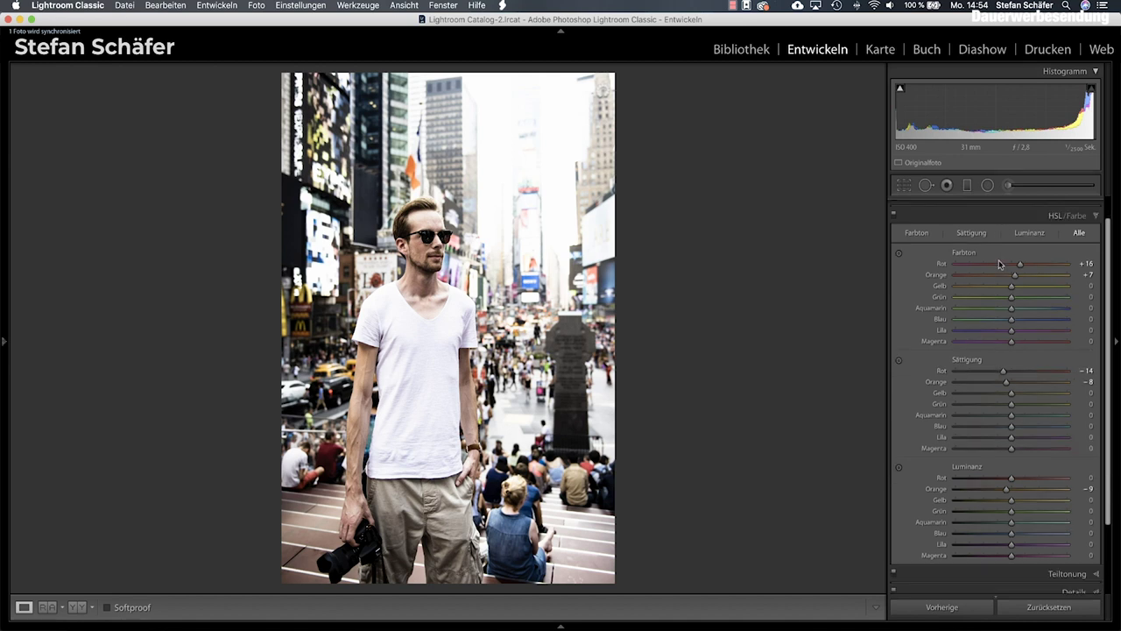
scroll(1008, 289, "down", 2)
scroll(1020, 324, "down", 2)
scroll(1031, 351, "down", 1)
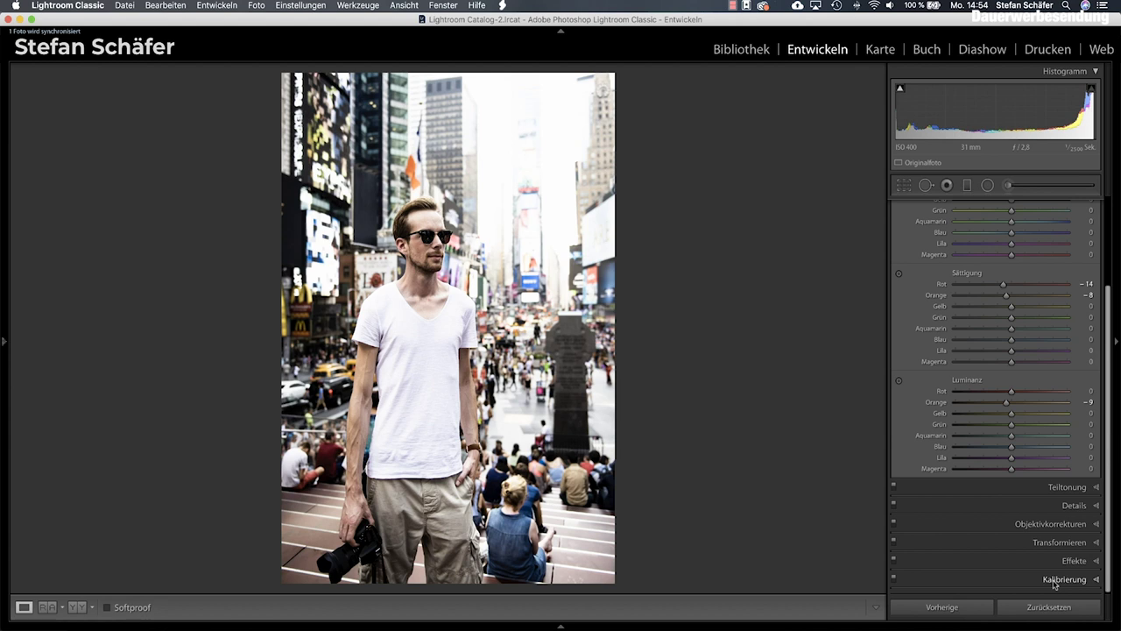
Calibrate: shadow tint +50, red hue/saturation +20/−11, green −16/−10, blue −18/−10.
left_click(1055, 582)
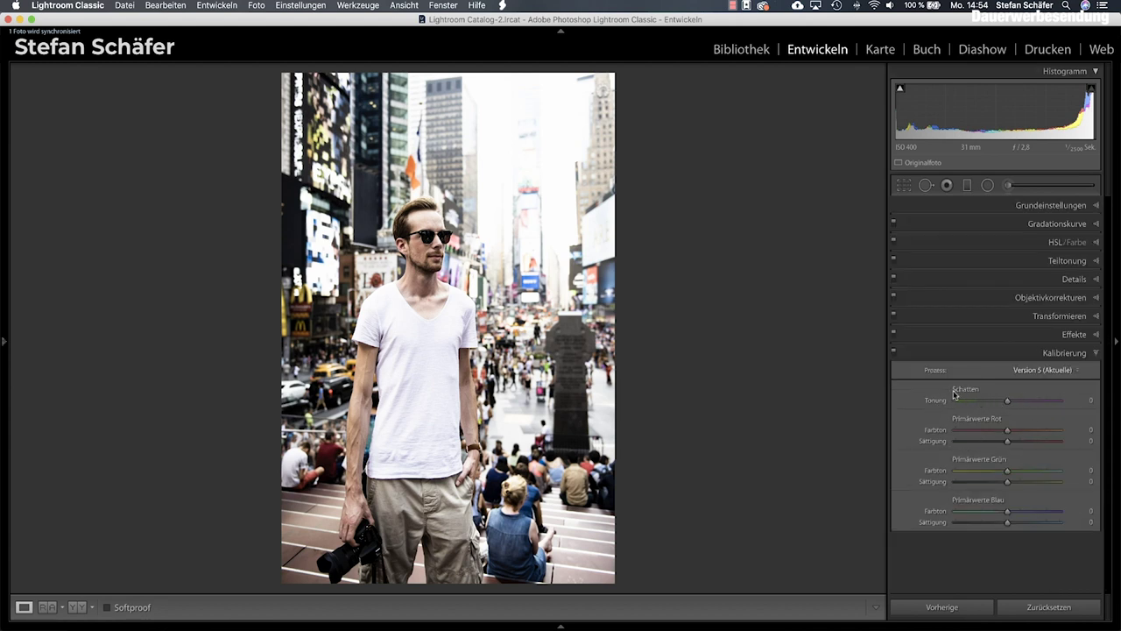
left_click_drag(1007, 403, 1030, 405)
left_click_drag(1029, 402, 1033, 402)
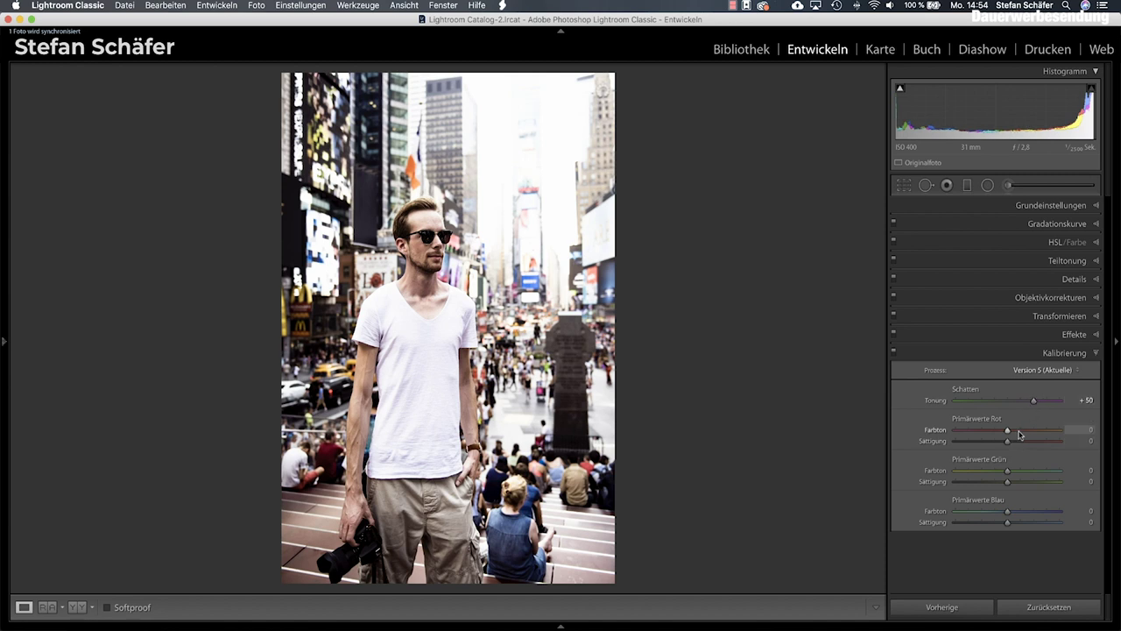
left_click_drag(1007, 514, 1003, 513)
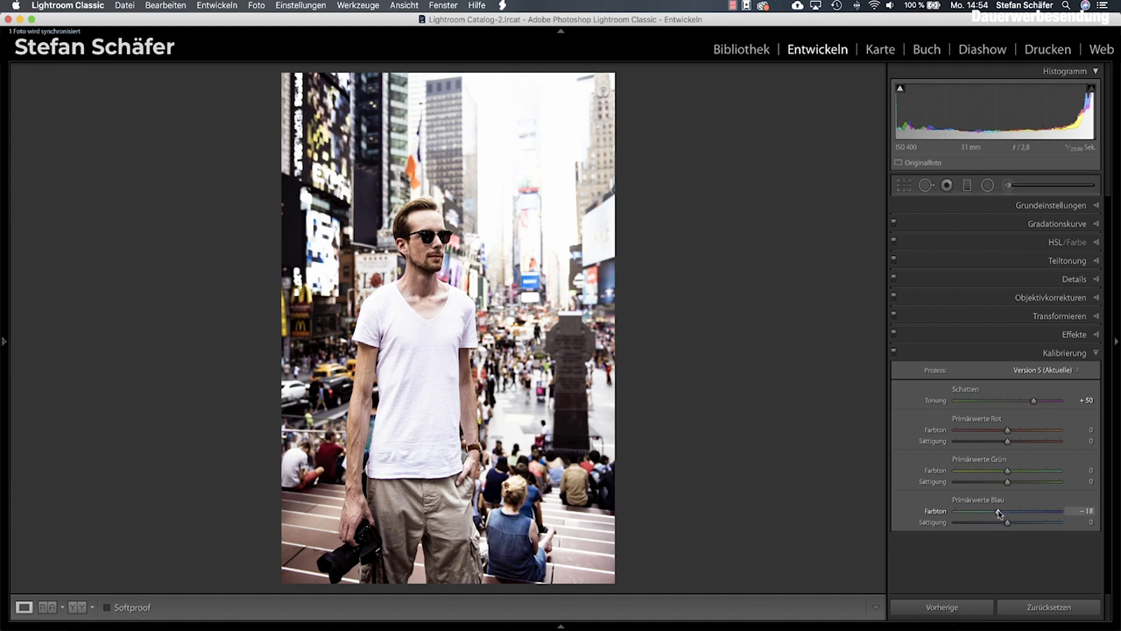
mouse_move(1009, 432)
left_mouse_down()
mouse_move(1019, 434)
mouse_move(1002, 472)
left_mouse_up()
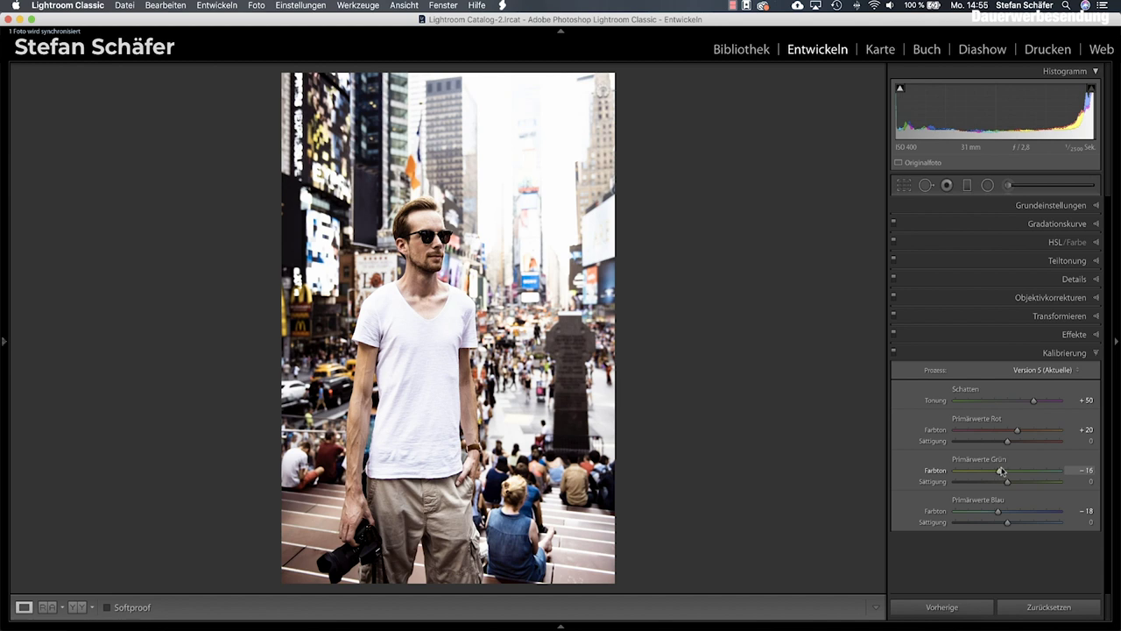
left_click_drag(1008, 441, 1003, 443)
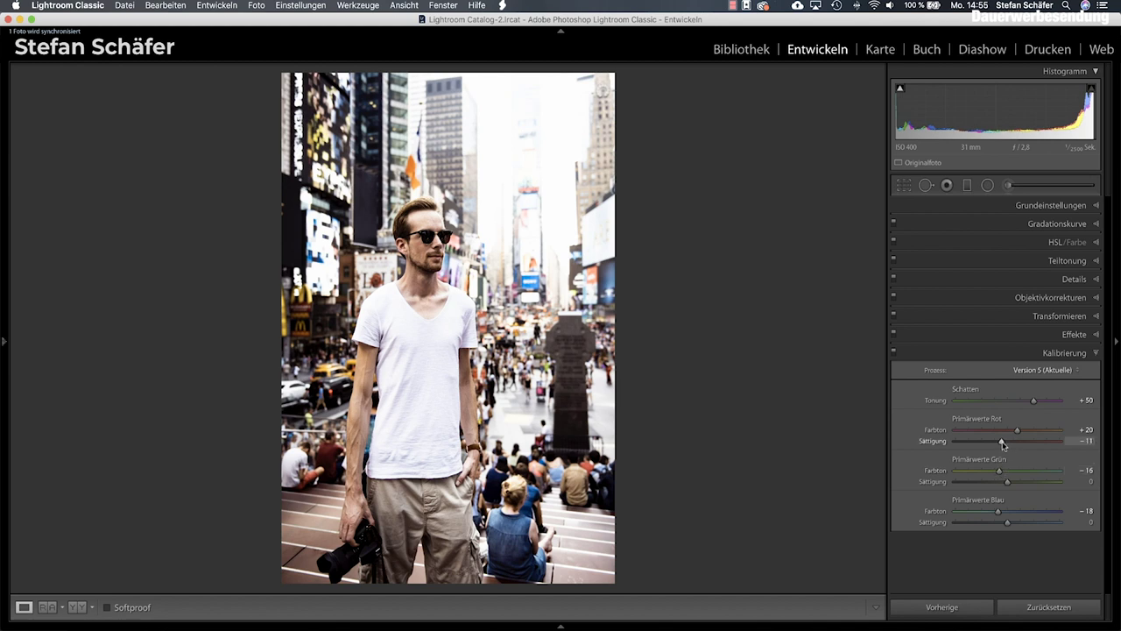
left_click_drag(1005, 482, 1001, 483)
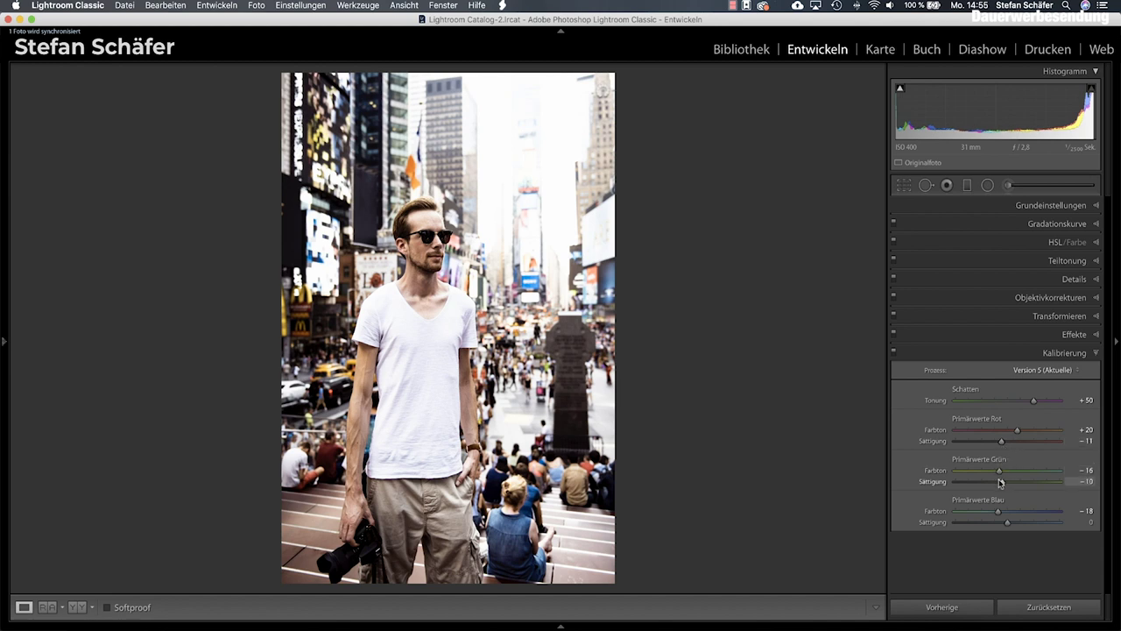
left_click_drag(1007, 522, 1002, 523)
Draw a radial filter over the sky with exposure 2.01.
left_click(988, 186)
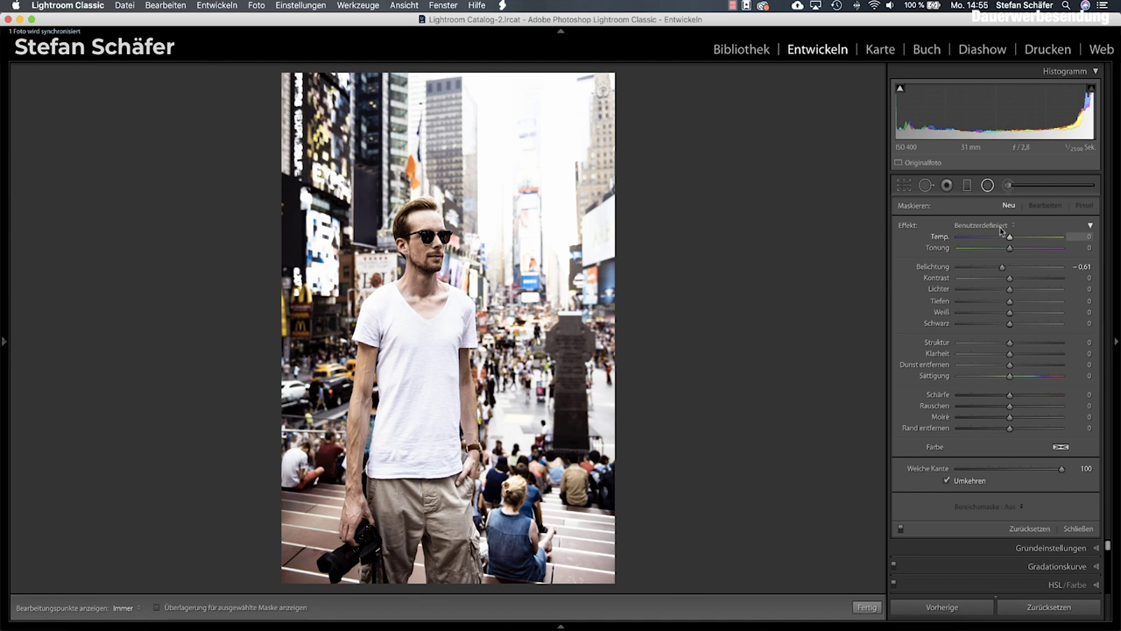
left_click_drag(1004, 269, 1035, 270)
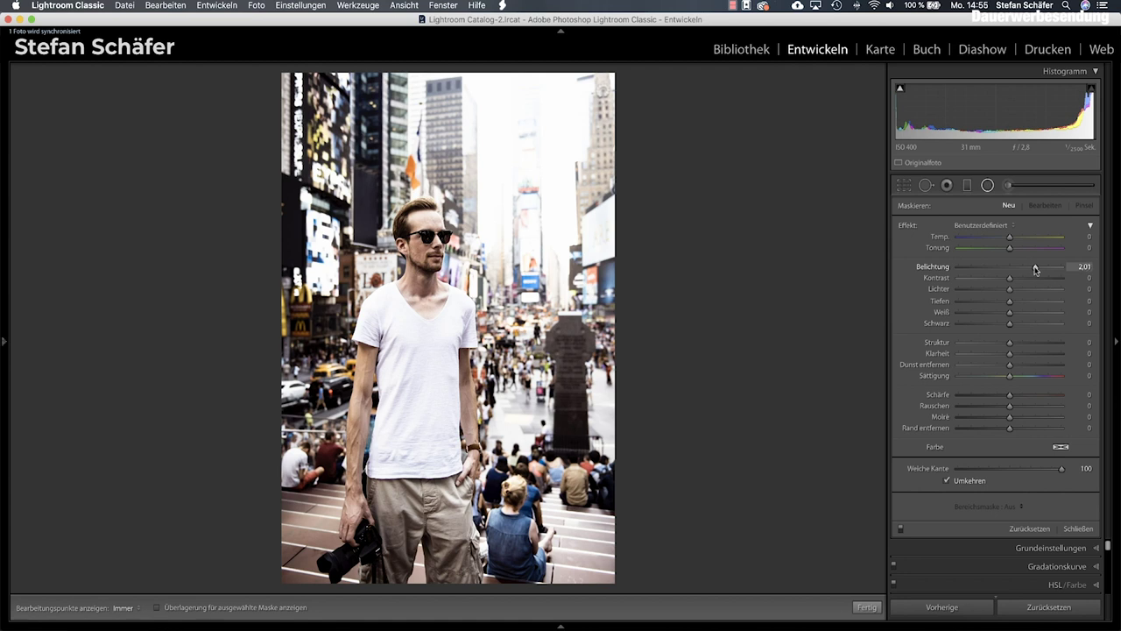
left_click_drag(521, 127, 669, 253)
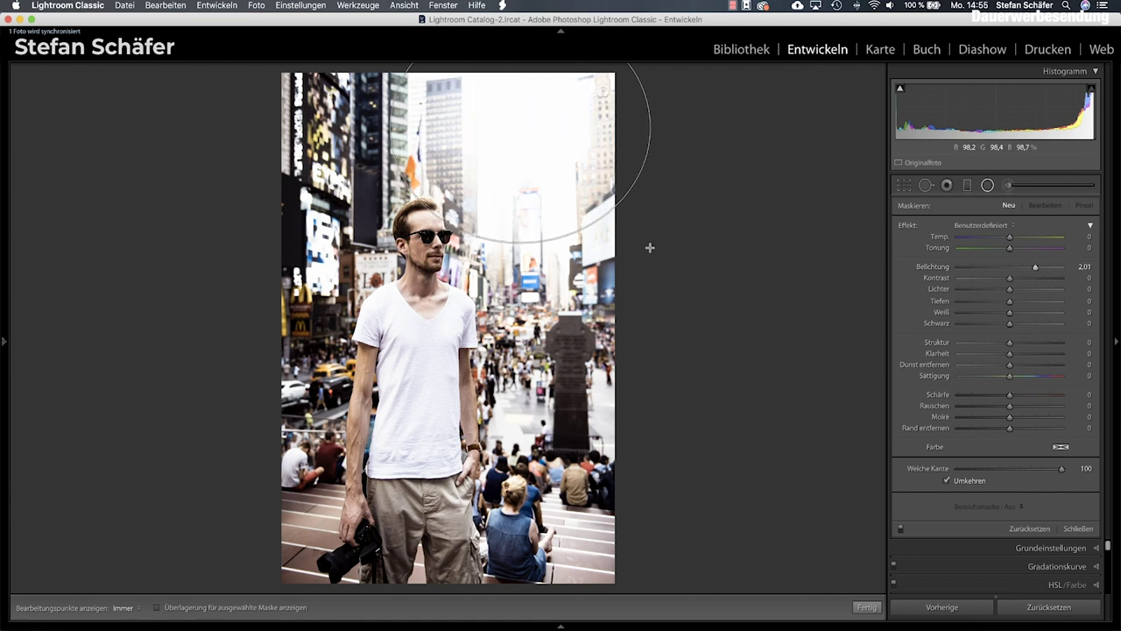
left_click_drag(669, 253, 681, 253)
mouse_move(579, 160)
left_mouse_down()
mouse_move(602, 187)
mouse_move(545, 158)
left_mouse_up()
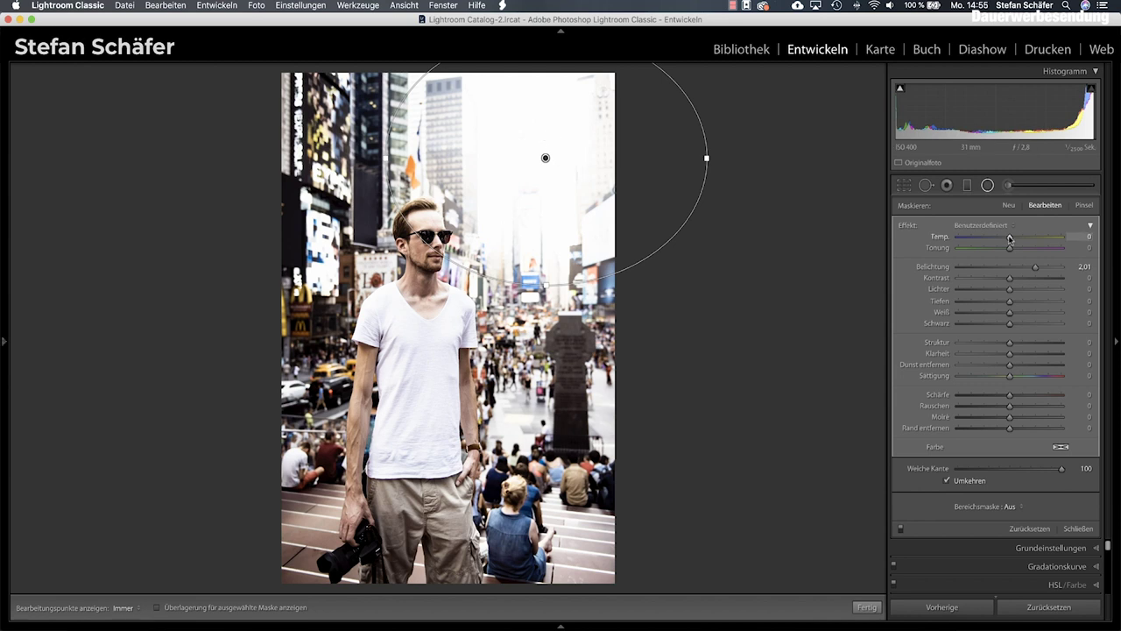
Give the sky filter temperature 54, tint 30 and a pale yellow colour (hue 50, saturation 25).
left_click_drag(1009, 238, 1034, 238)
left_click_drag(1009, 248, 1026, 248)
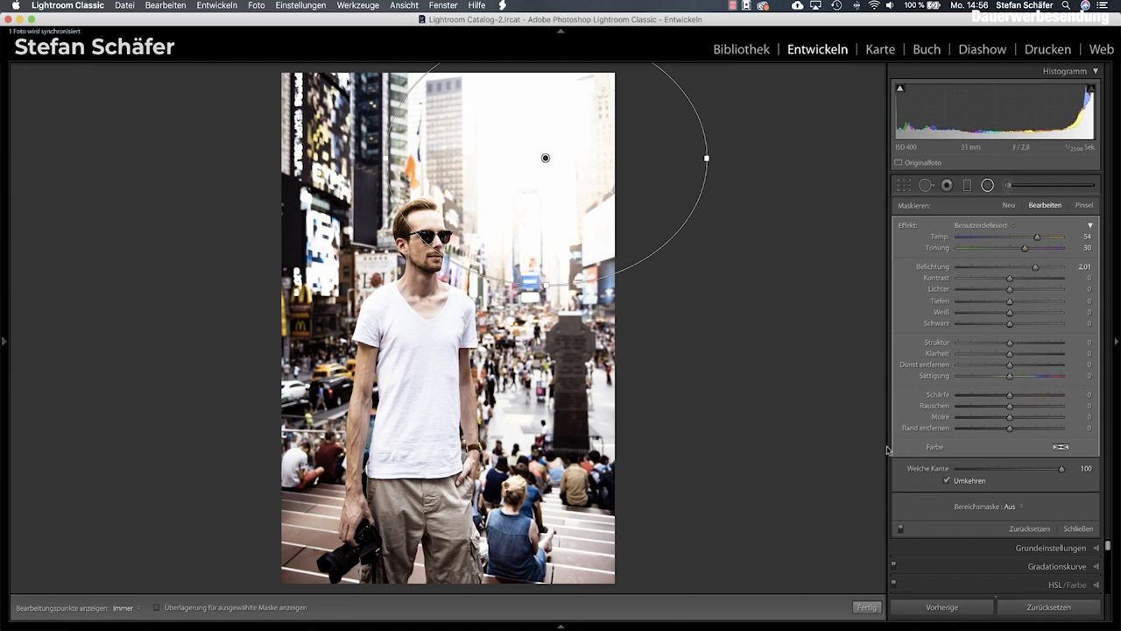
left_click(1061, 449)
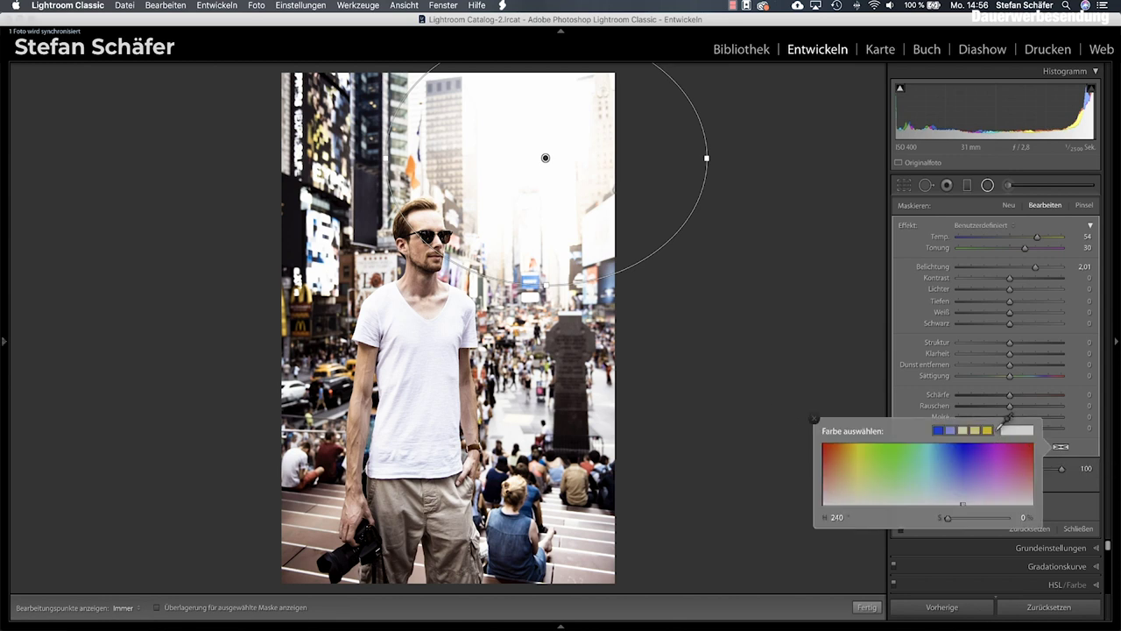
left_click(991, 429)
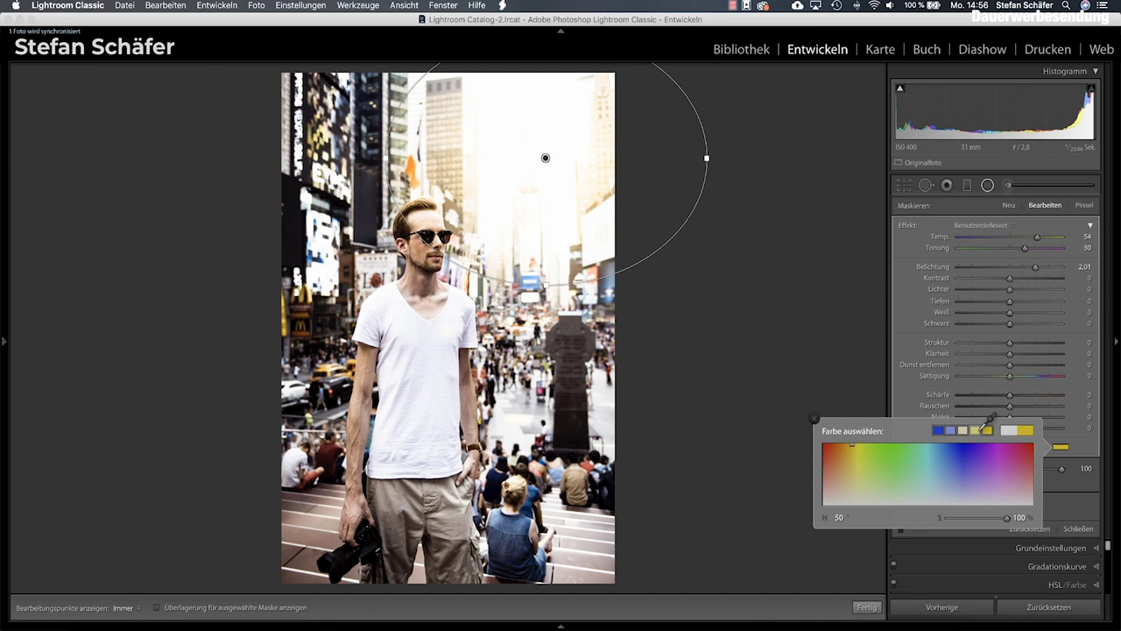
left_click(983, 428)
left_click(972, 428)
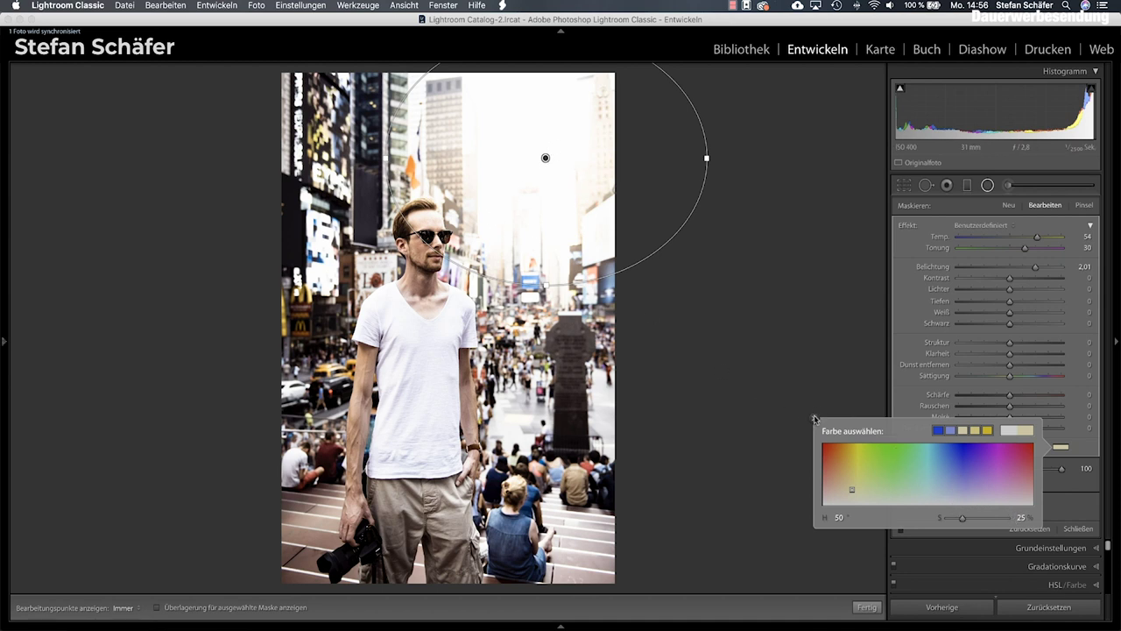
left_click(761, 371)
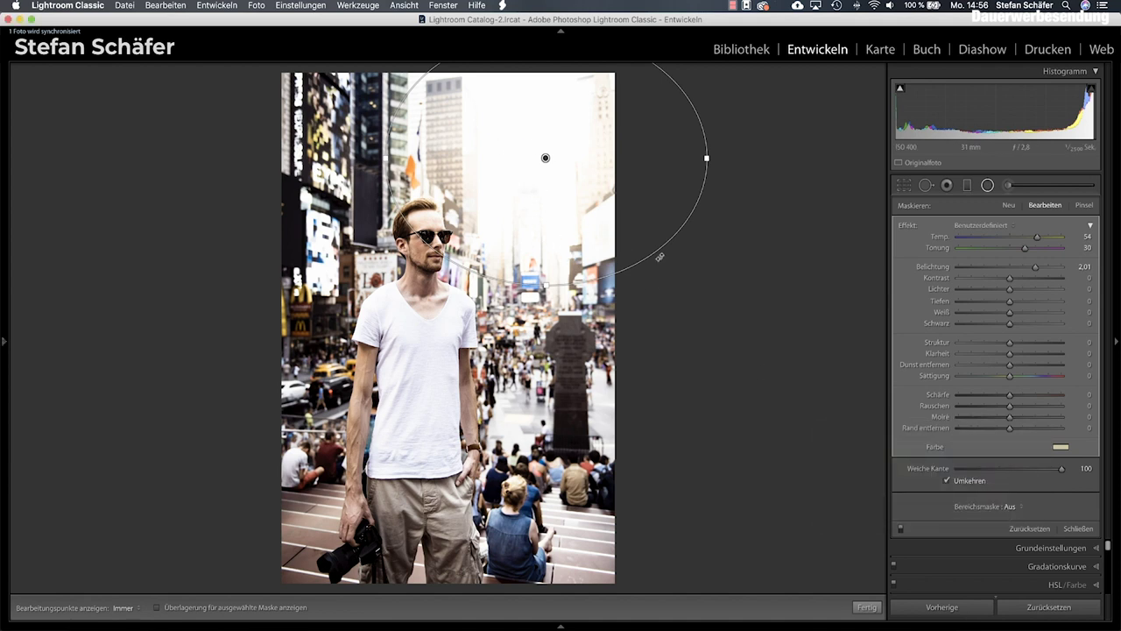
Apply the sky radial filter and toggle the before view on and off with backslash.
left_click(862, 605)
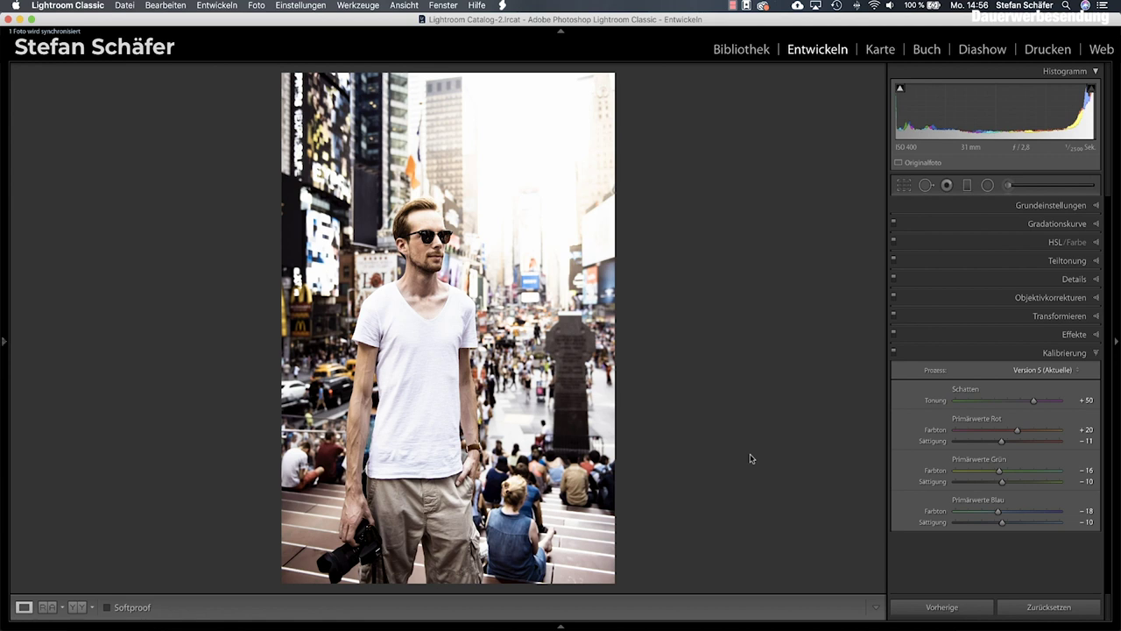
key("backslash")
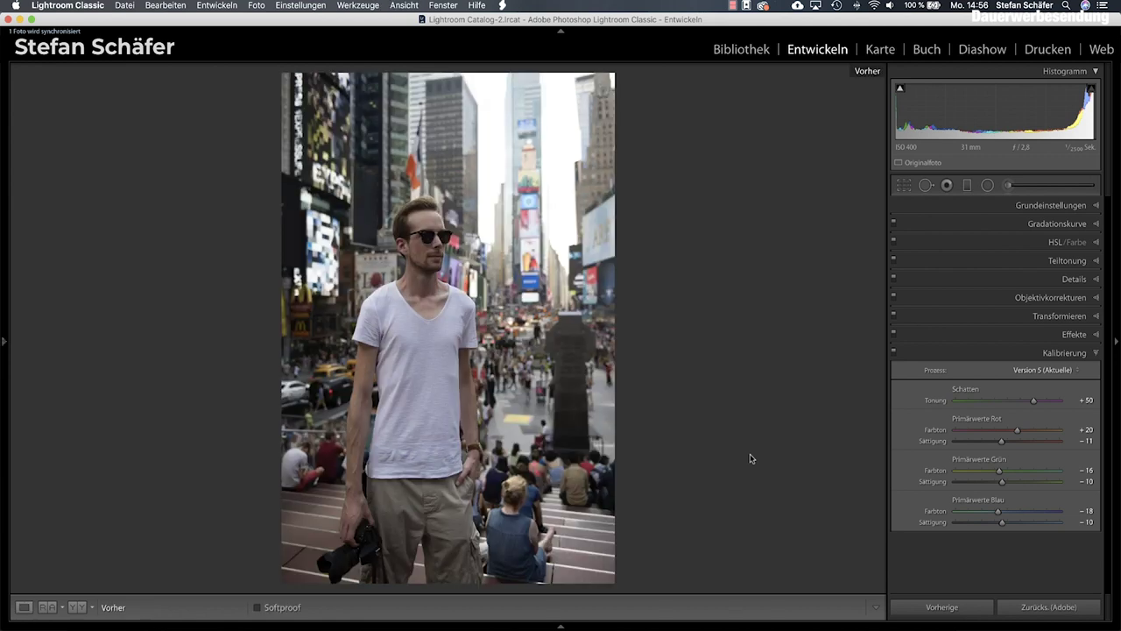
key("backslash")
key("backslash")
key("backslash")
key("backslash")
key("backslash")
key("backslash")
key("backslash")
key("shift")
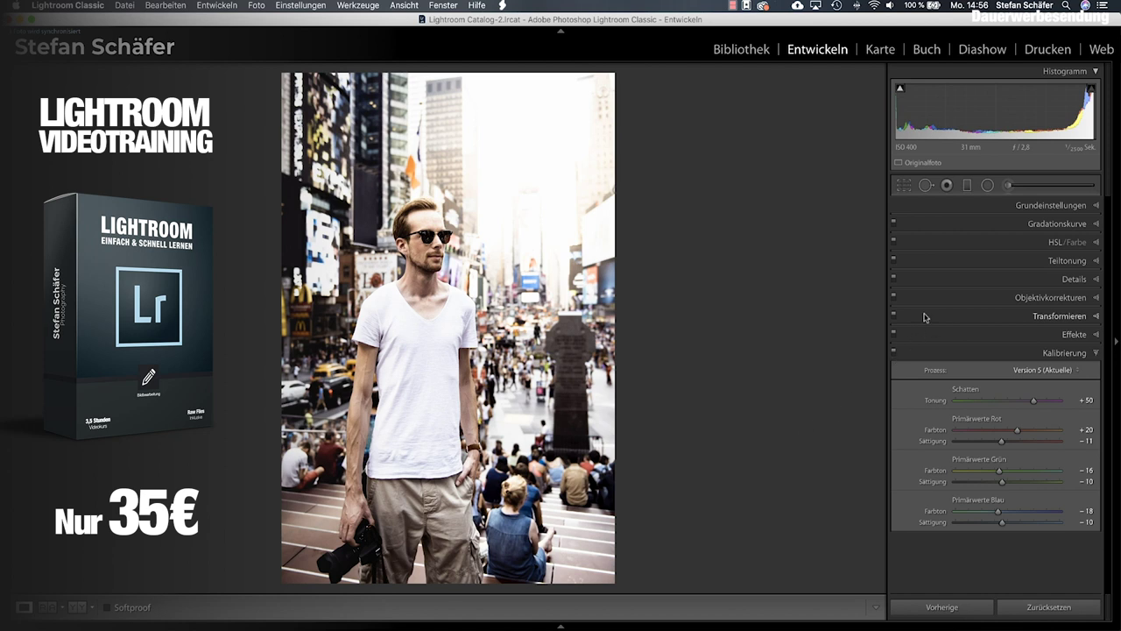
Set up an adjustment brush with feather 80 and a slightly larger size.
left_click(1012, 188)
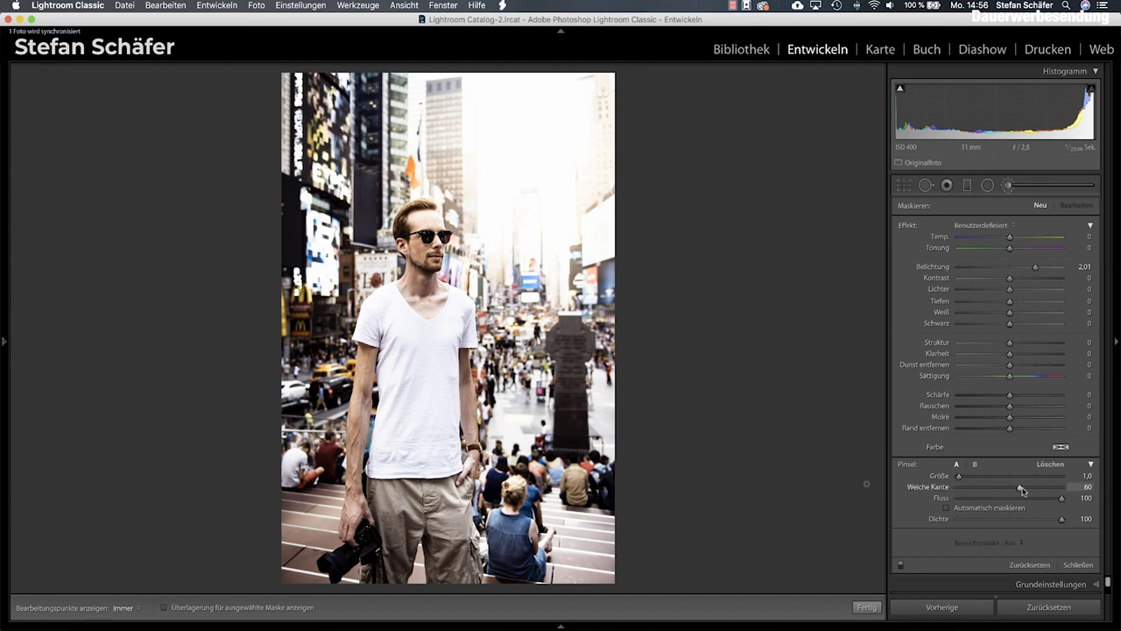
left_click_drag(1022, 489, 1032, 489)
left_click_drag(1032, 489, 1041, 490)
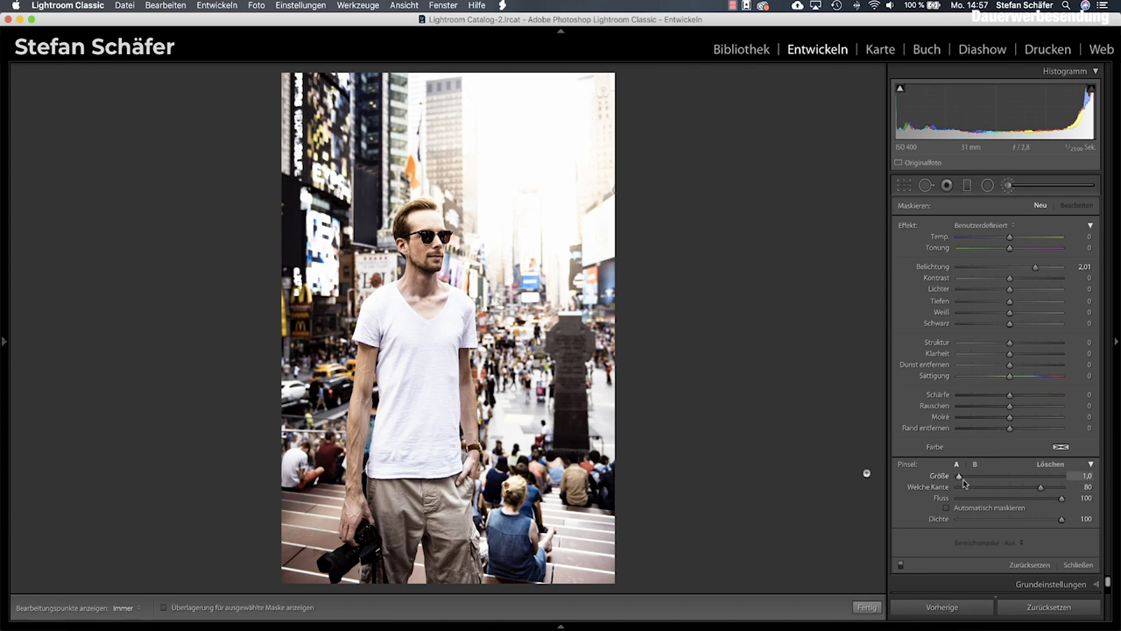
left_click_drag(959, 478, 962, 478)
At brush size 30, paint a straight stroke from the sky down to the lower right.
left_click(549, 135)
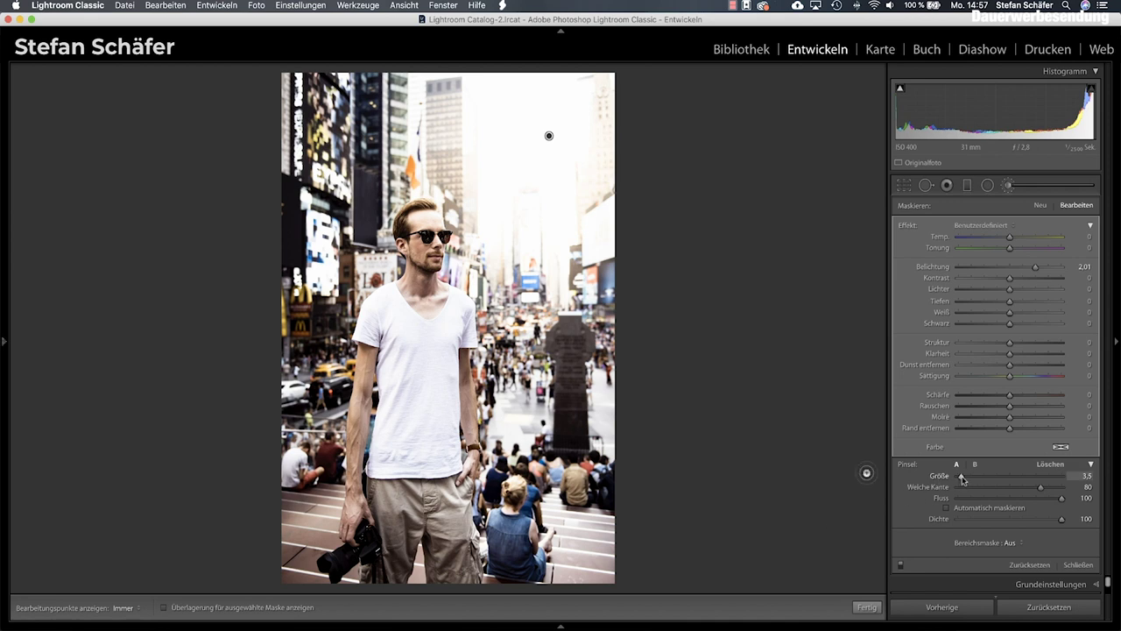
left_click_drag(961, 476, 972, 479)
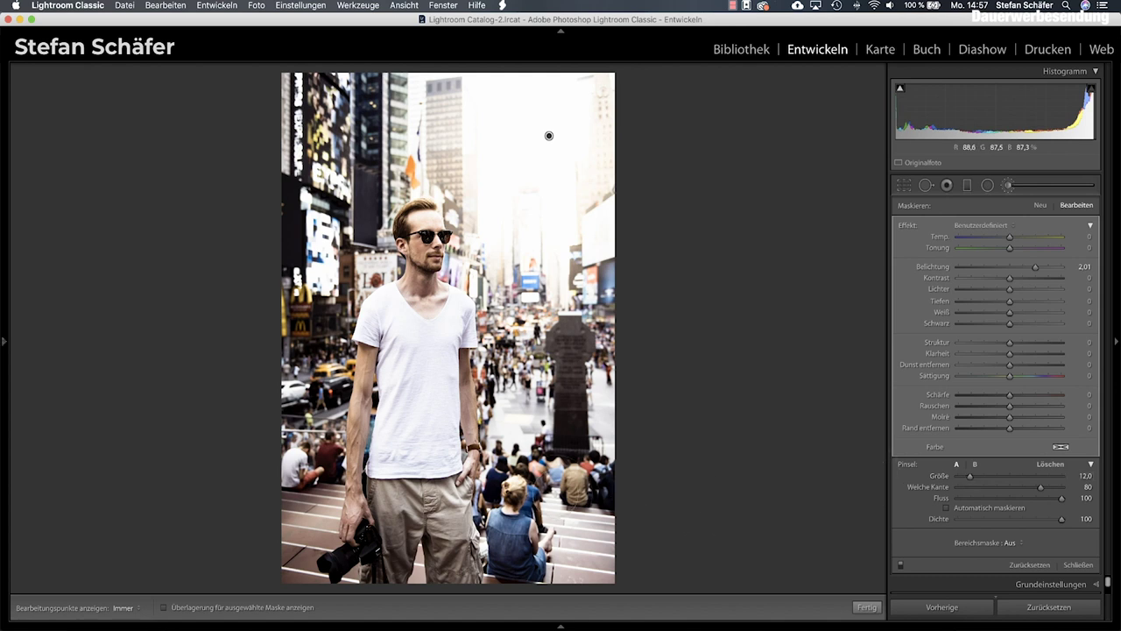
scroll(579, 489, "up", 5)
scroll(547, 512, "up", 2)
scroll(560, 512, "up", 1)
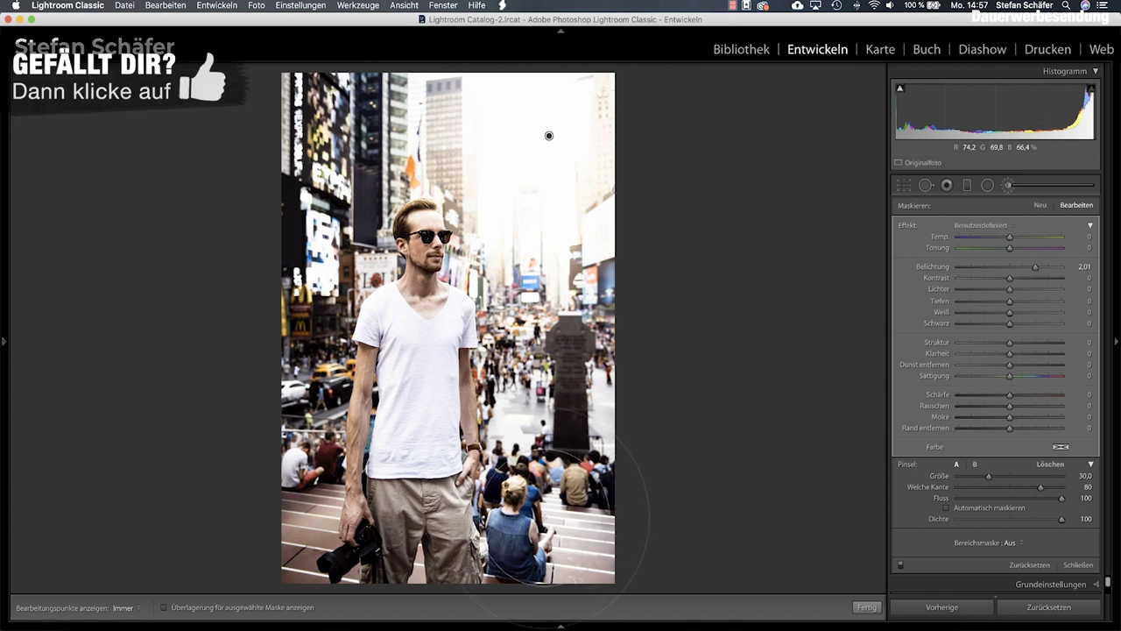
key("shift")
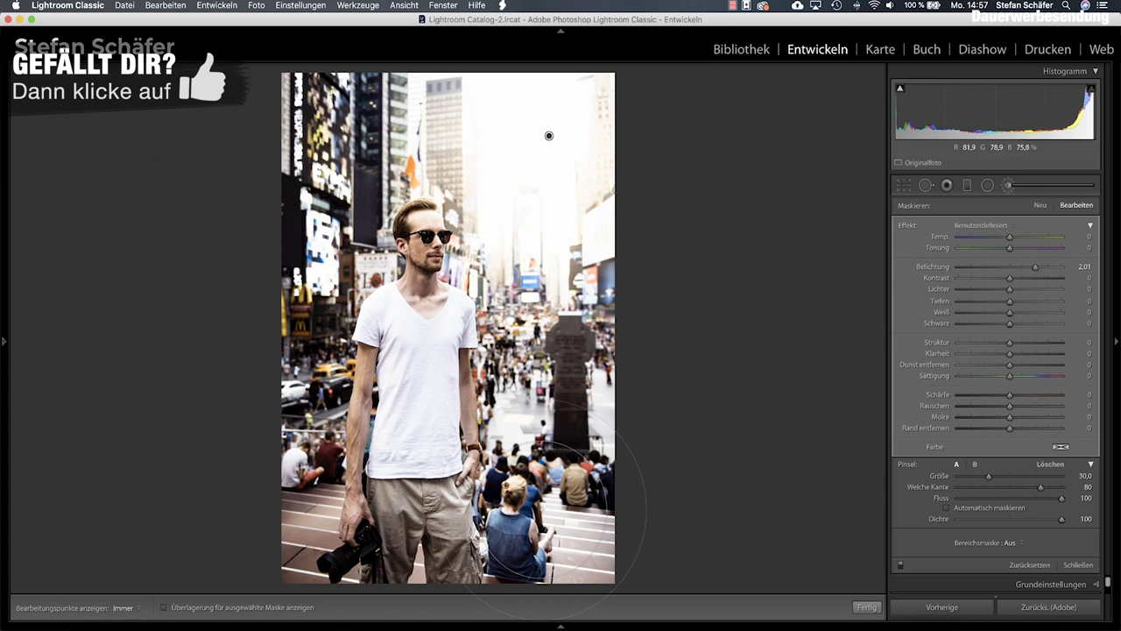
left_click(565, 517, "shift")
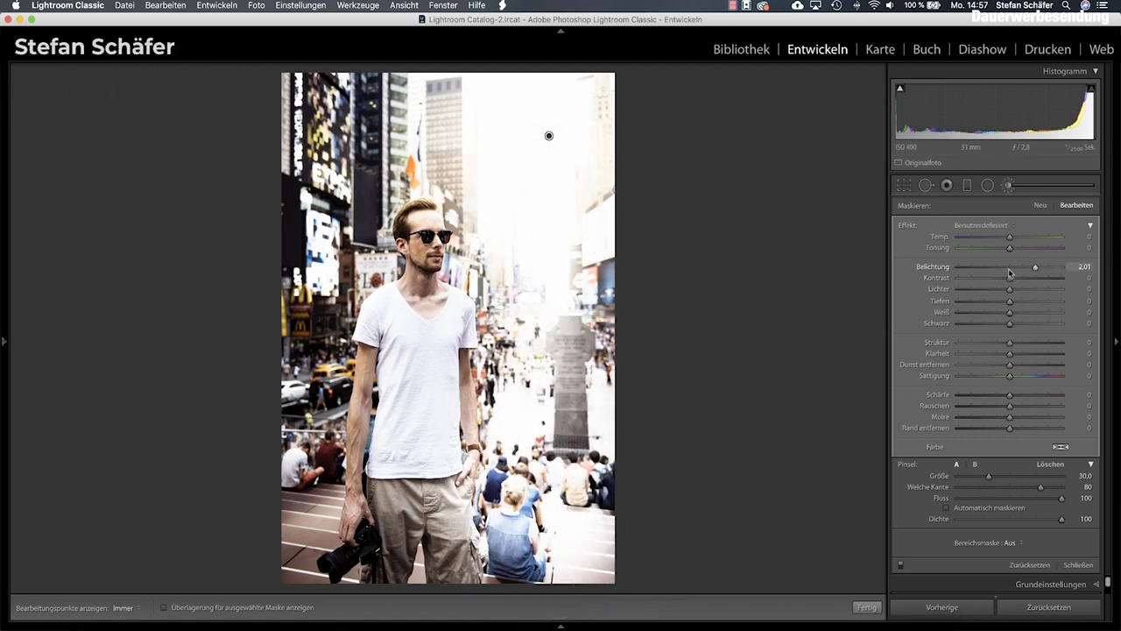
Check the brushed mask overlay, hide it, and lower the brush exposure to 0.56.
left_click(164, 608)
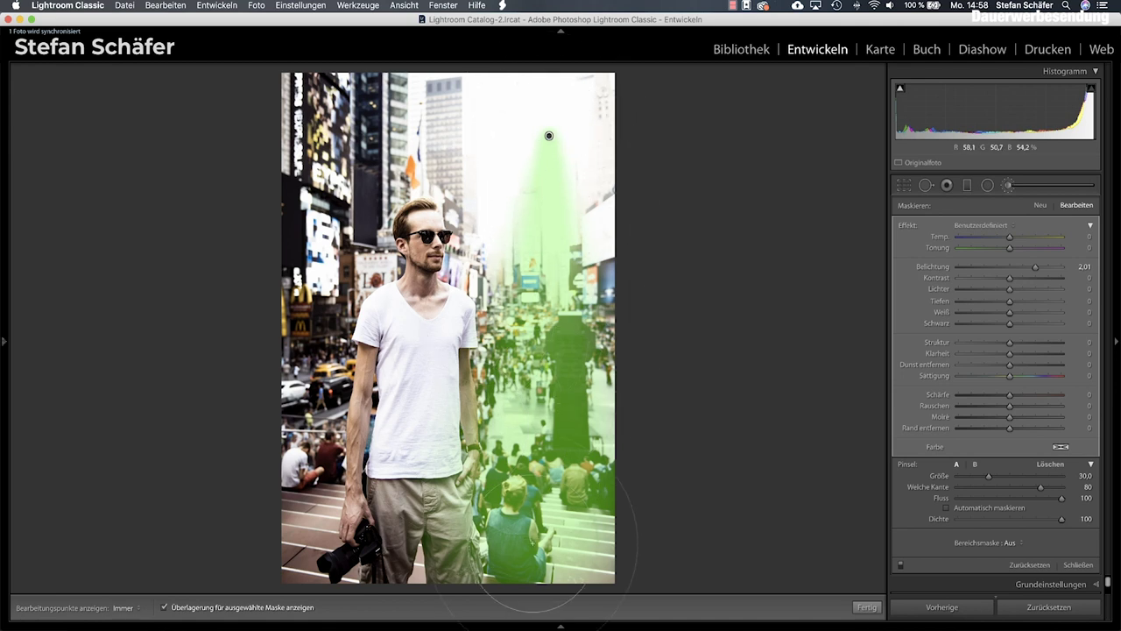
scroll(582, 508, "up", 1)
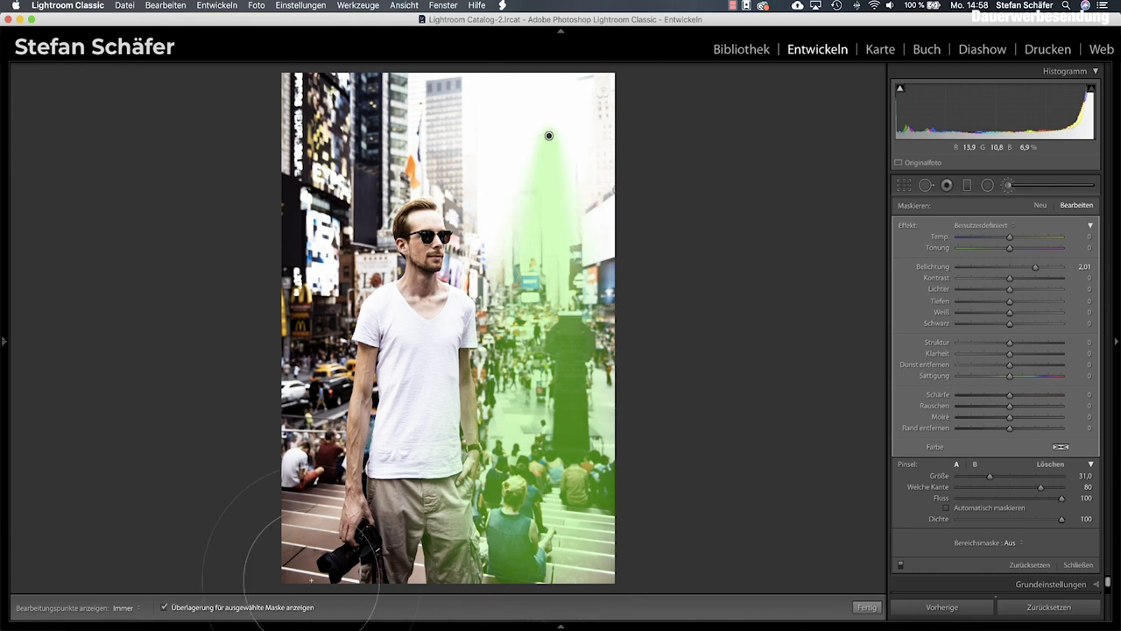
left_click(164, 608)
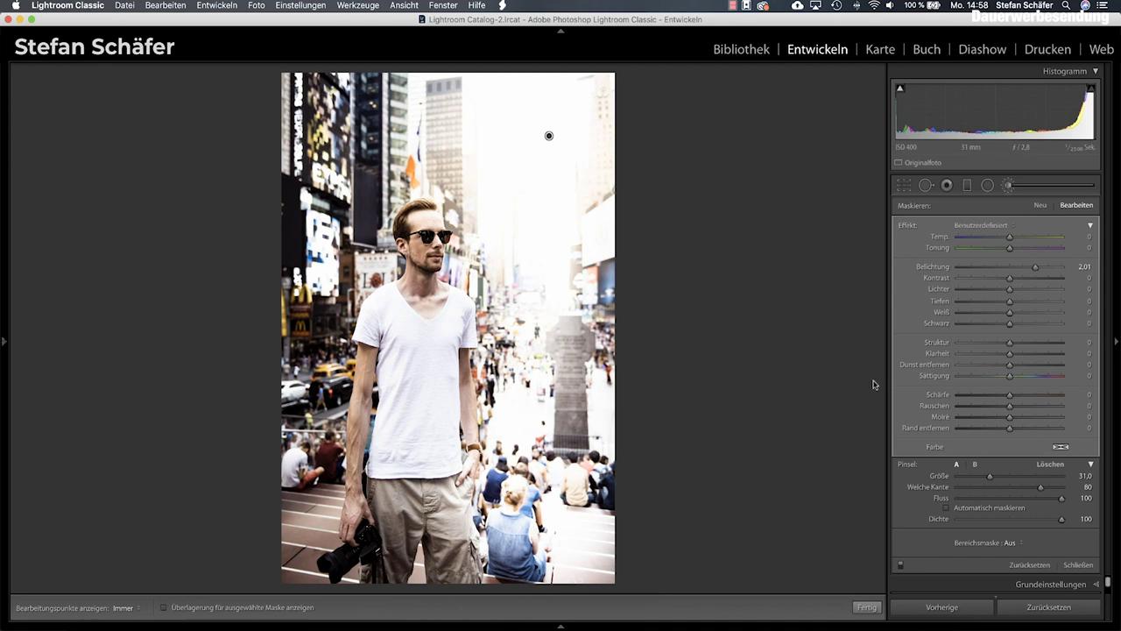
left_click_drag(1035, 268, 1017, 268)
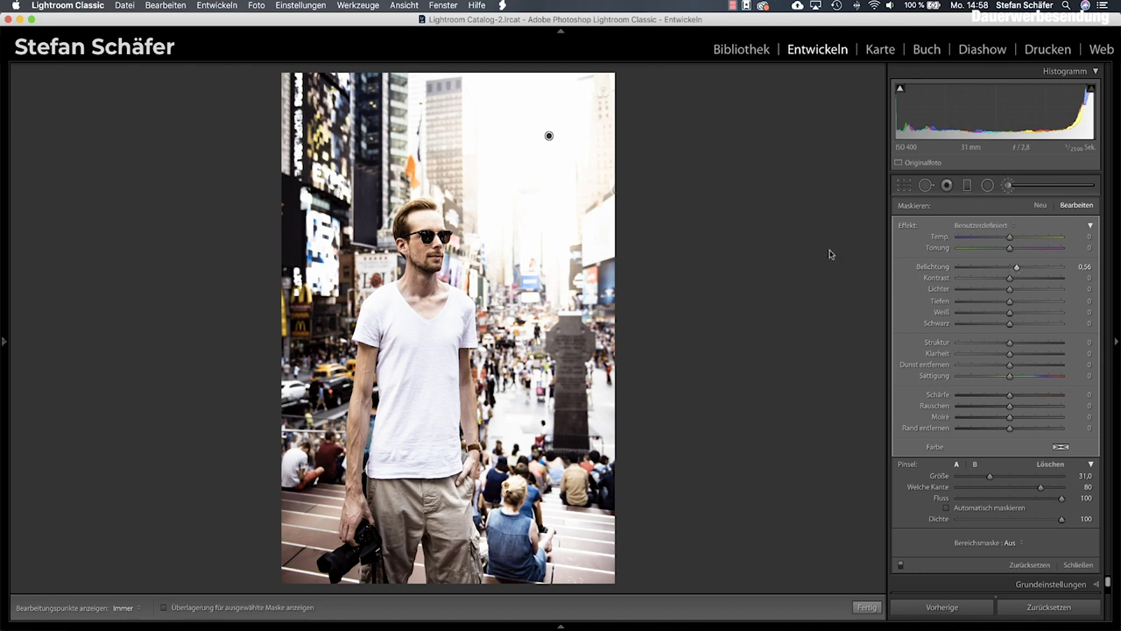
Resize the brush to 33 and paint brightening onto the photo's upper left.
scroll(492, 177, "down", 5)
scroll(488, 162, "down", 3)
scroll(491, 156, "down", 2)
scroll(493, 150, "down", 2)
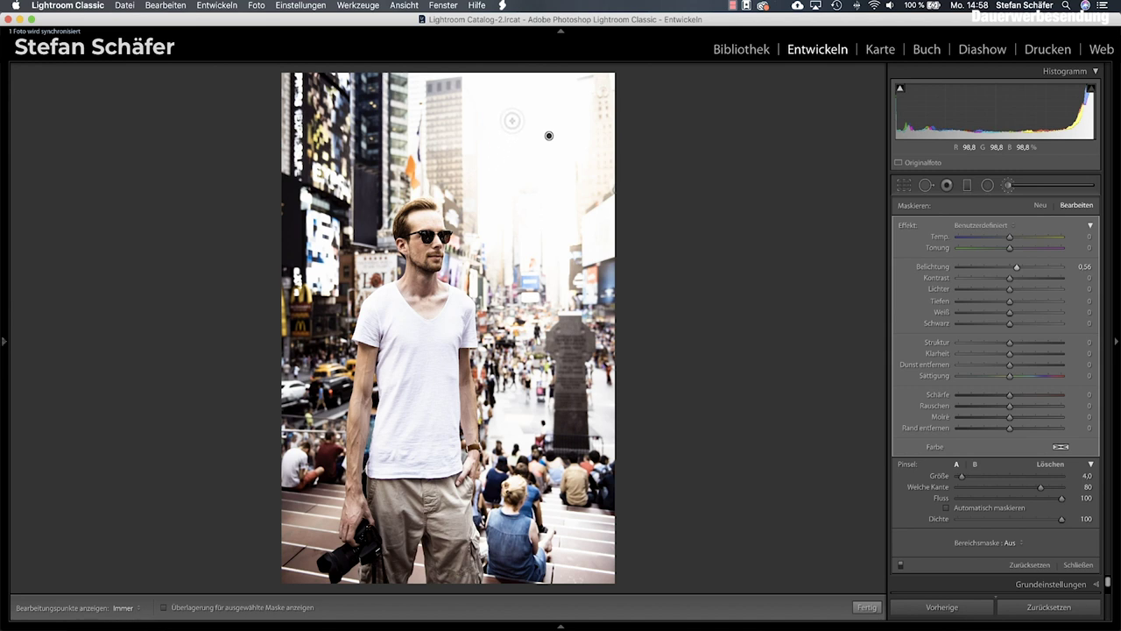
scroll(298, 250, "up", 2)
scroll(284, 254, "up", 5)
scroll(282, 258, "up", 4)
scroll(282, 259, "up", 4)
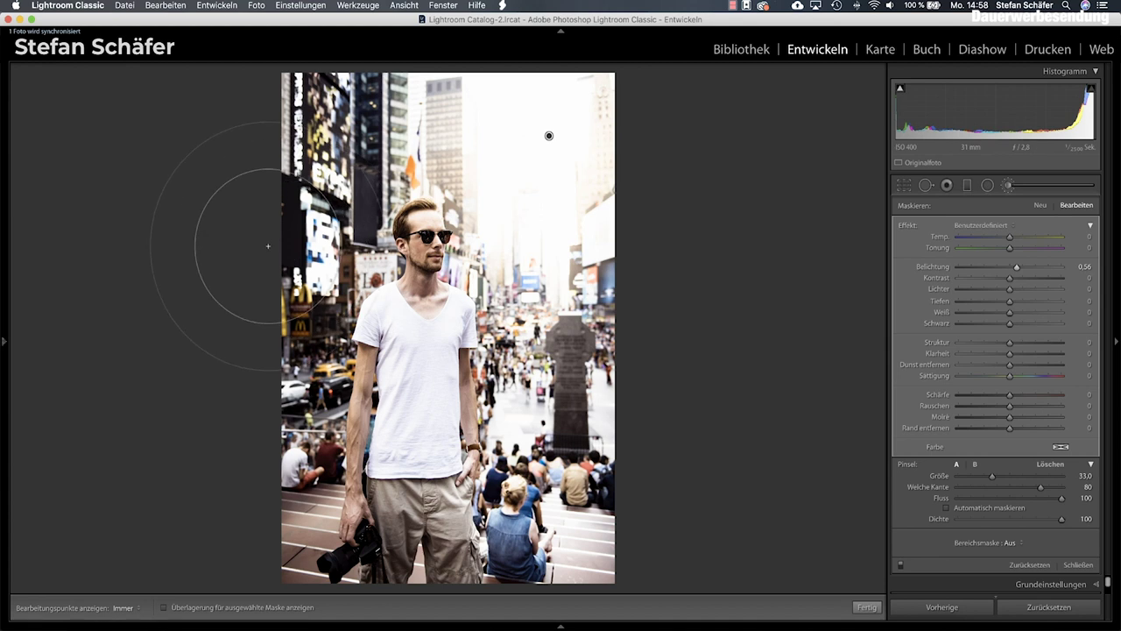
left_click(277, 225)
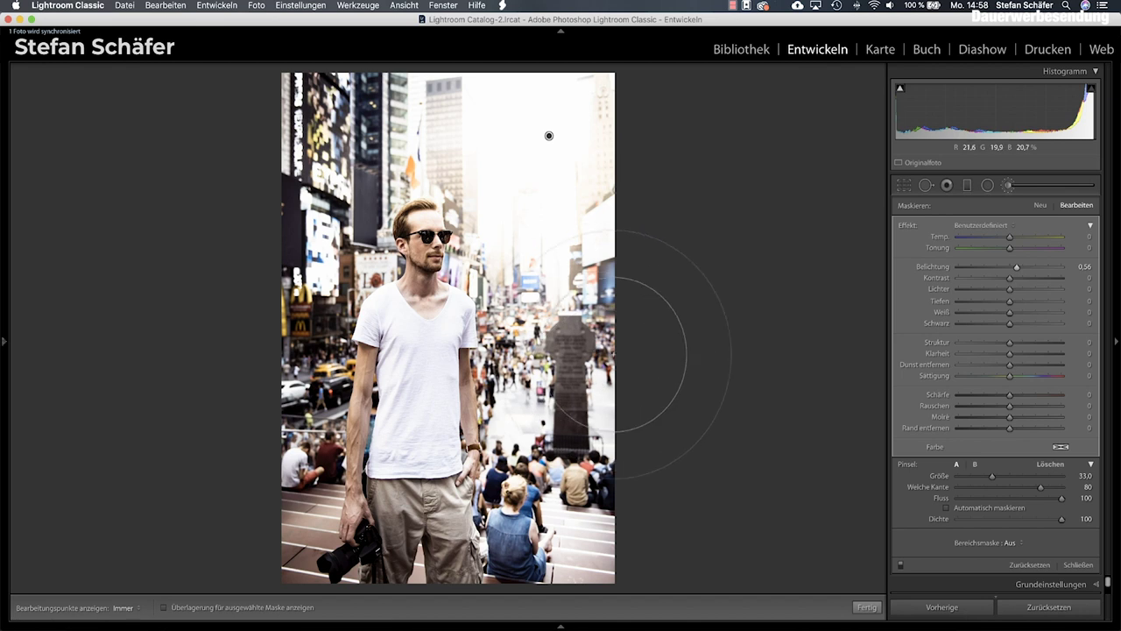
Toggle the sky brush adjustment off and on twice to compare, leaving it enabled.
left_click(901, 566)
left_click(902, 567)
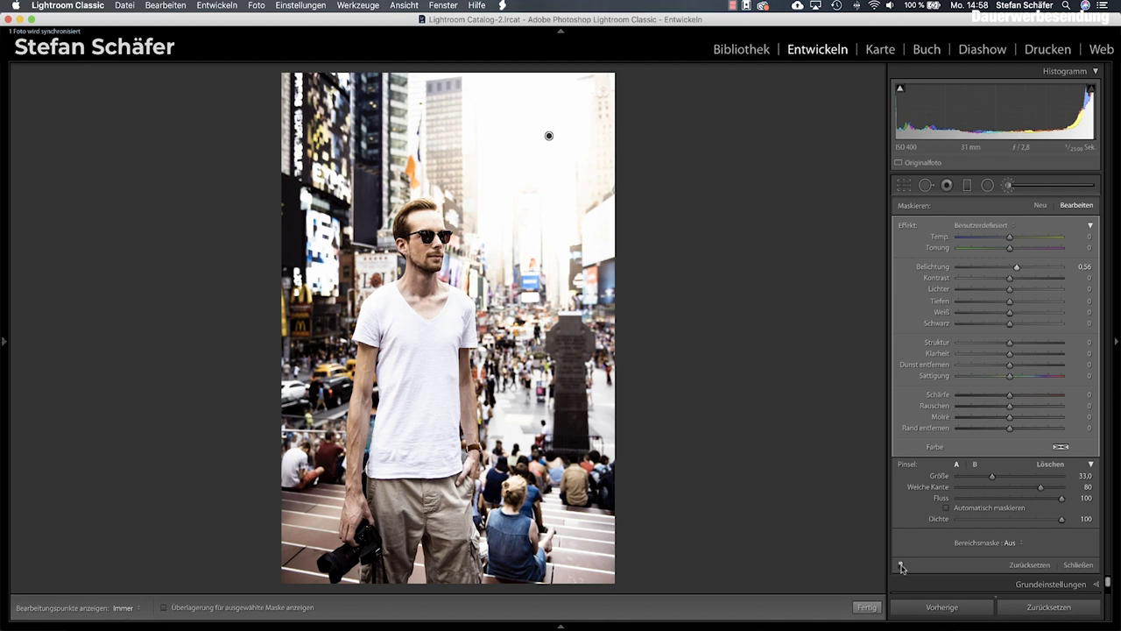
left_click(901, 567)
left_click(901, 567)
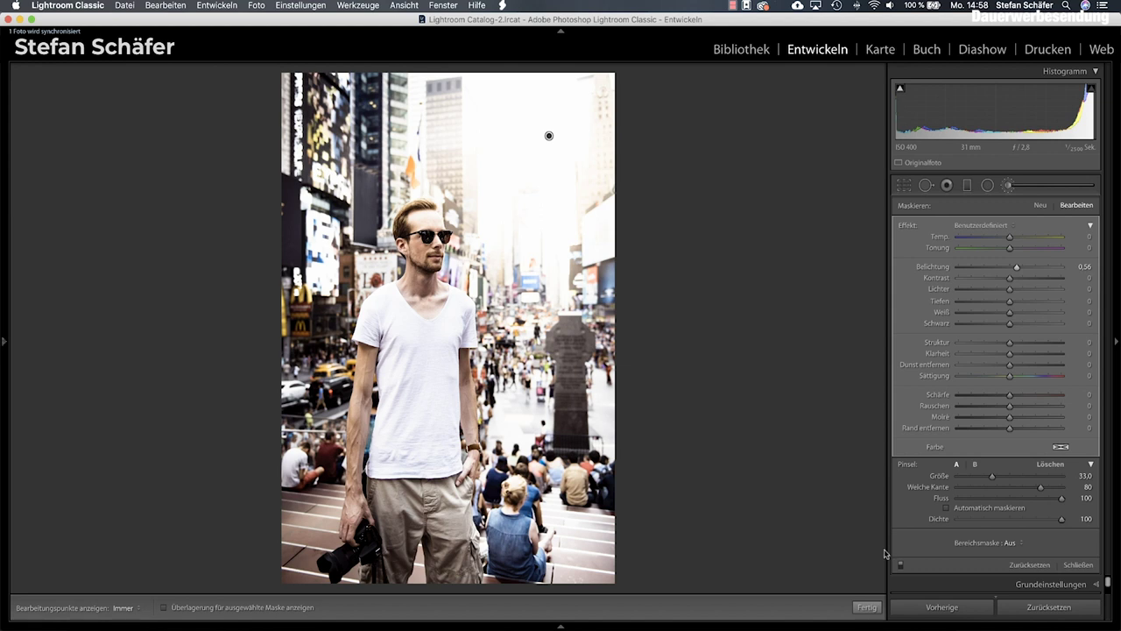
Start a second brush adjustment at Exposure −0.41 with brush size 5.
left_click(1040, 208)
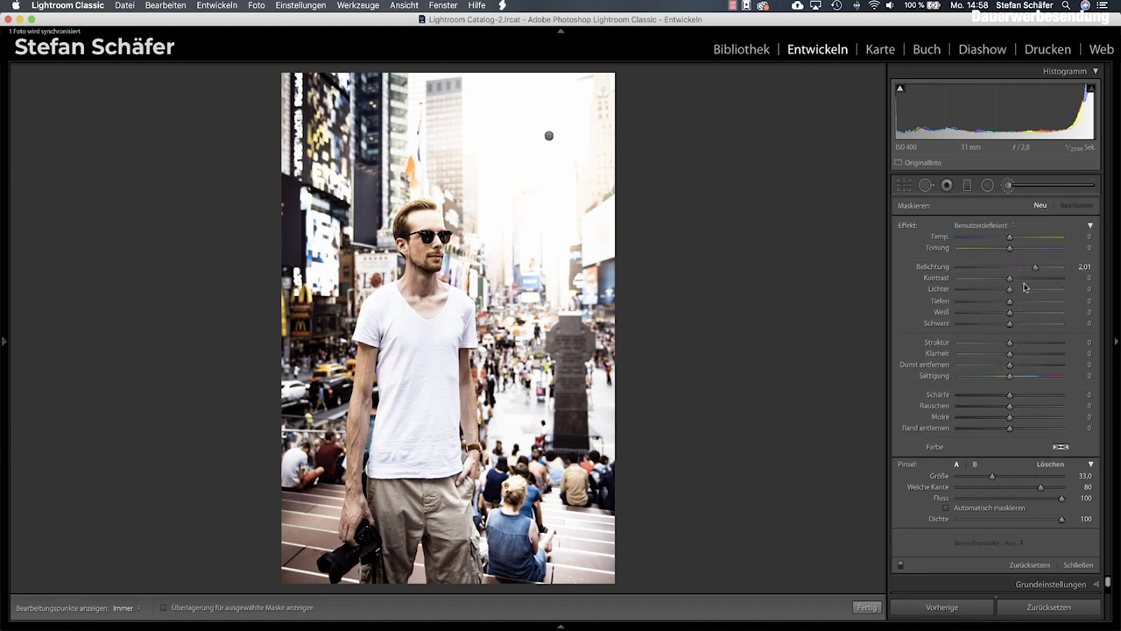
left_click_drag(1026, 268, 1004, 268)
scroll(631, 411, "down", 3)
scroll(604, 416, "down", 3)
scroll(583, 428, "down", 5)
scroll(570, 424, "down", 1)
scroll(570, 424, "down", 1)
Paint darkening strokes near the woman's back, toggling edit pins with H.
key("h")
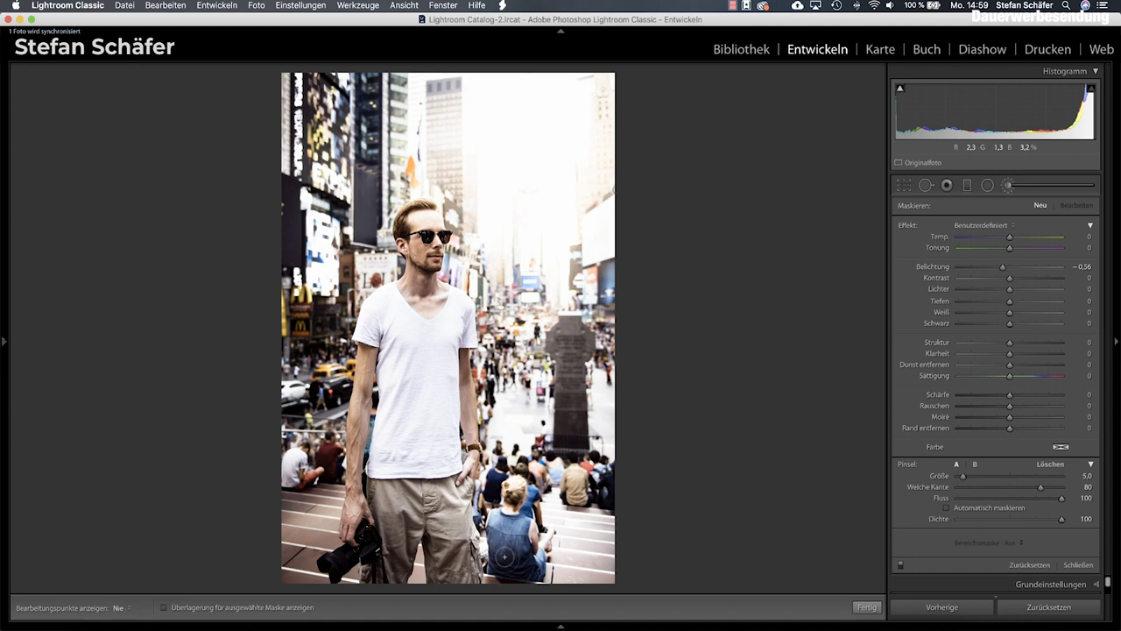
key("h")
left_click(529, 564)
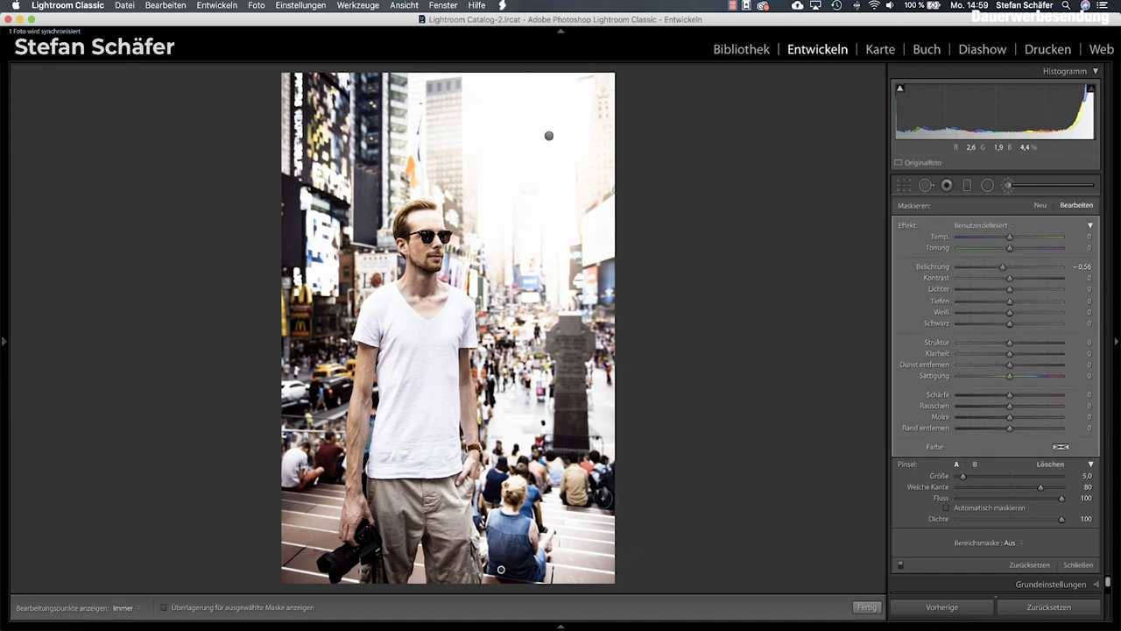
key("h")
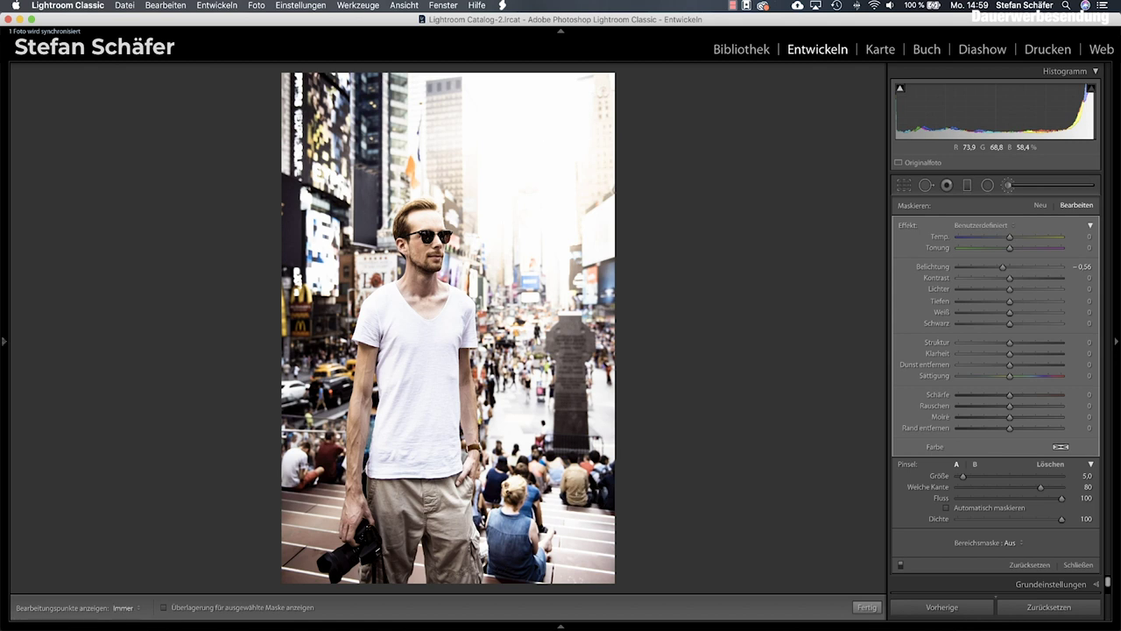
key("h")
key("h")
key("h")
key("h")
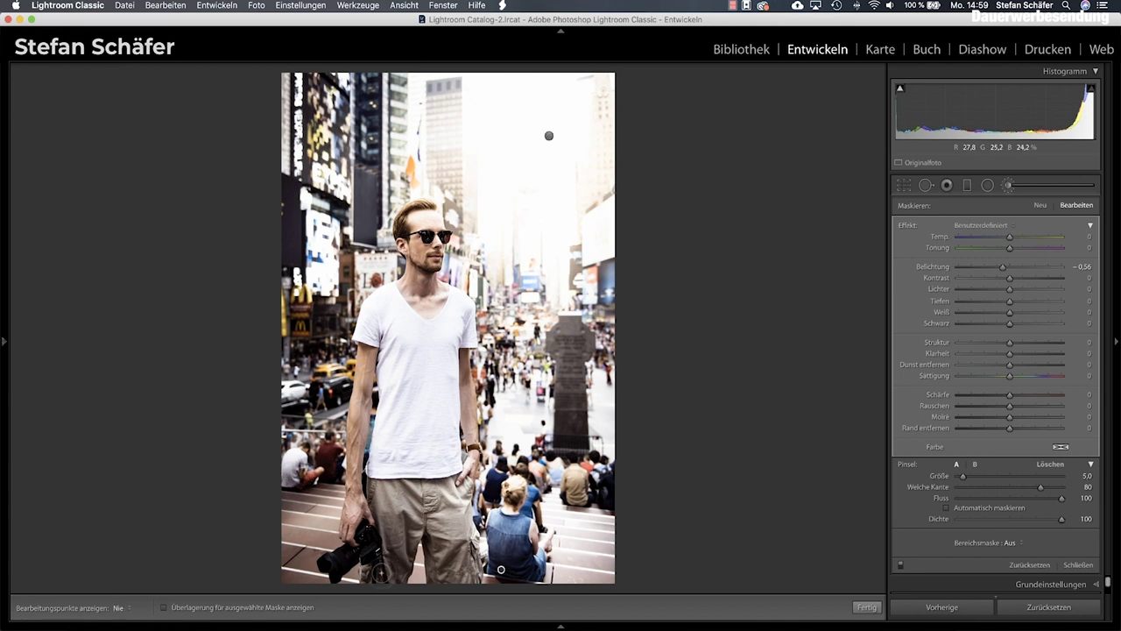
key("h")
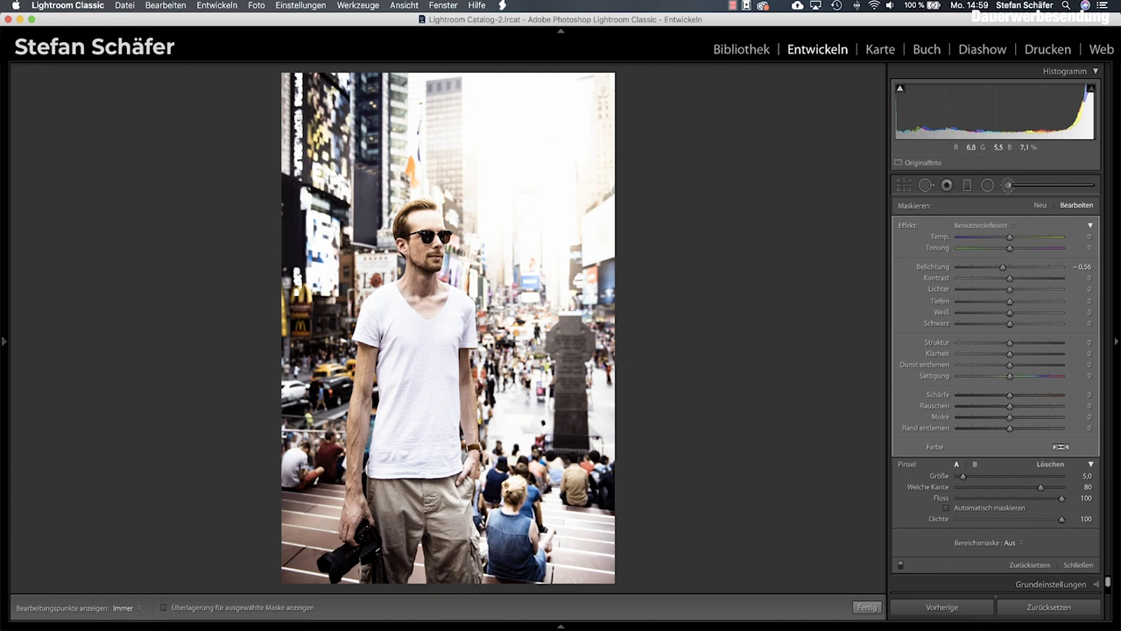
key("h")
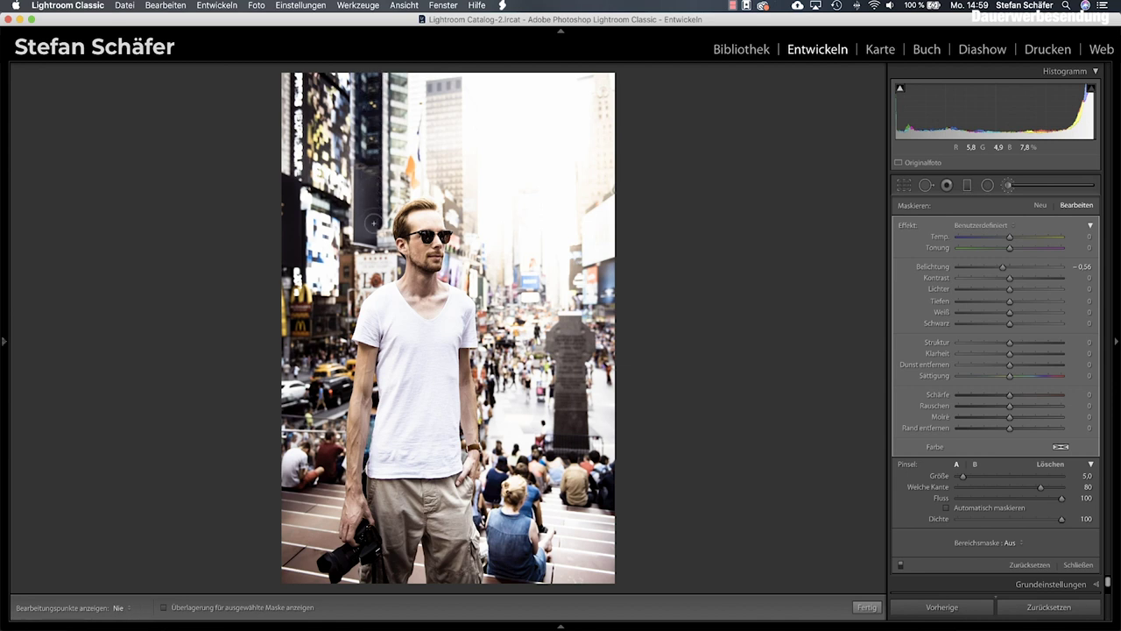
key("h")
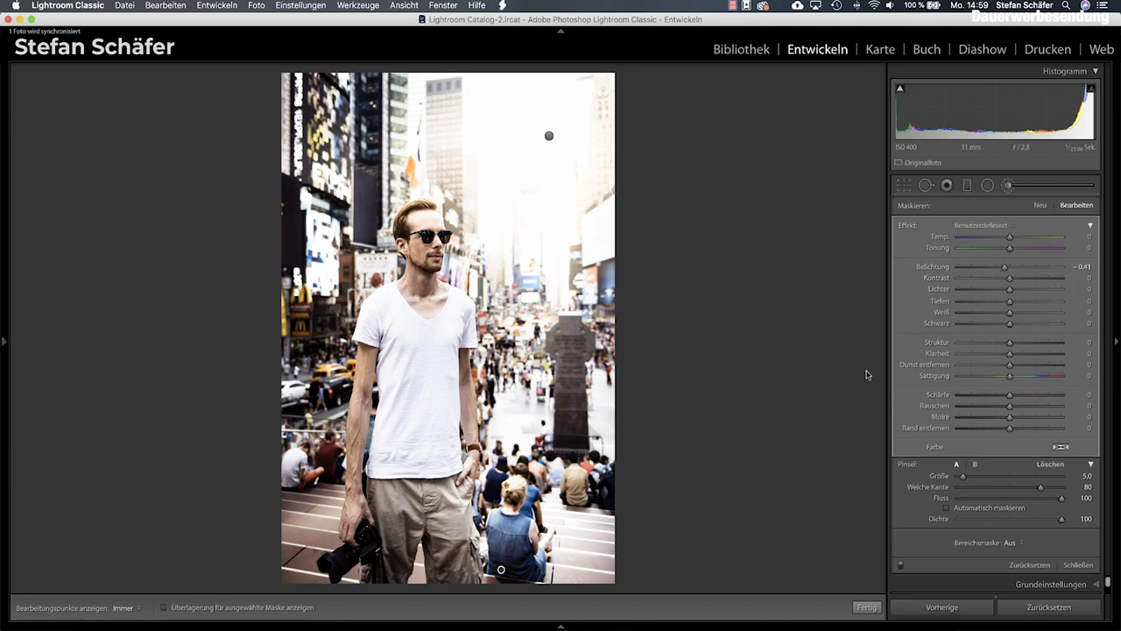
Add three −0.56 exposure graduated filters over the lower left, lower right and upper left.
left_click(867, 607)
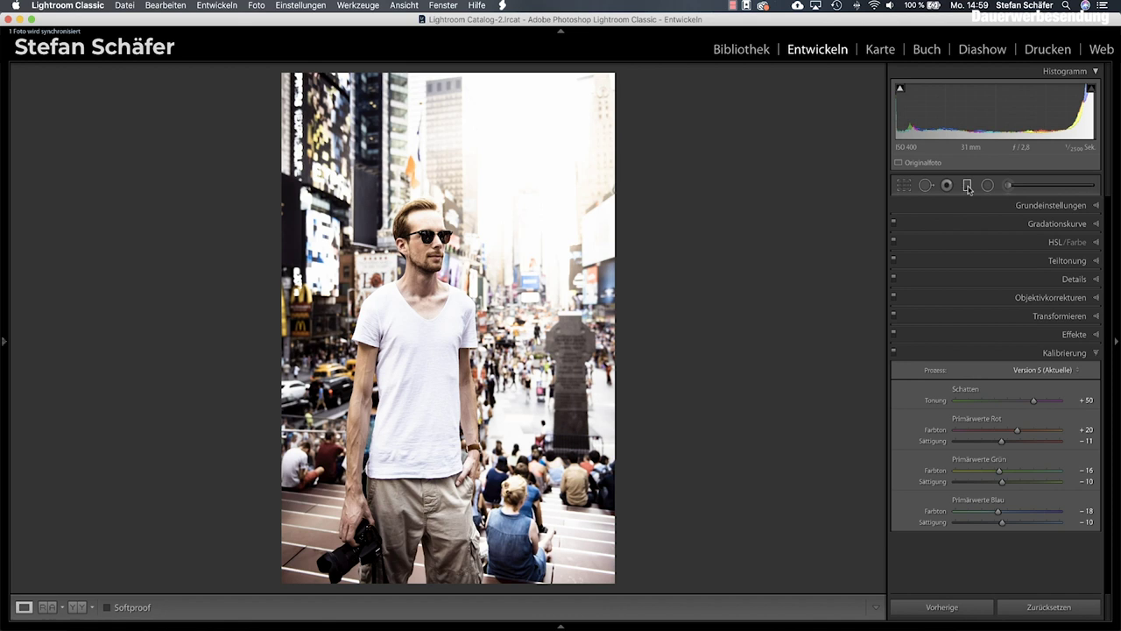
left_click(968, 185)
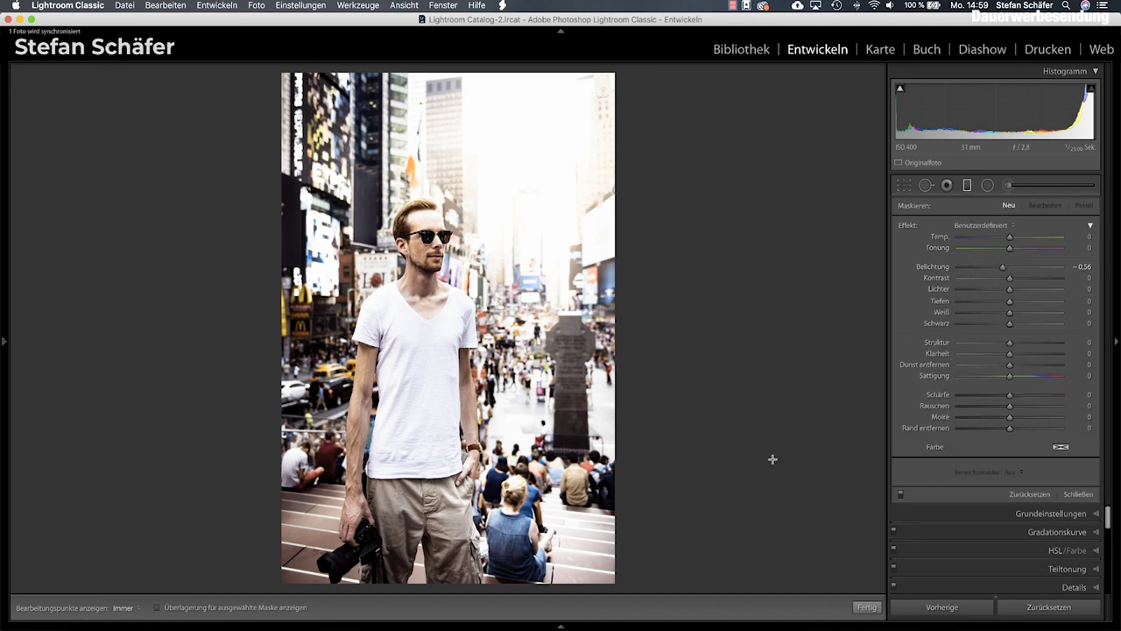
left_click_drag(295, 564, 400, 454)
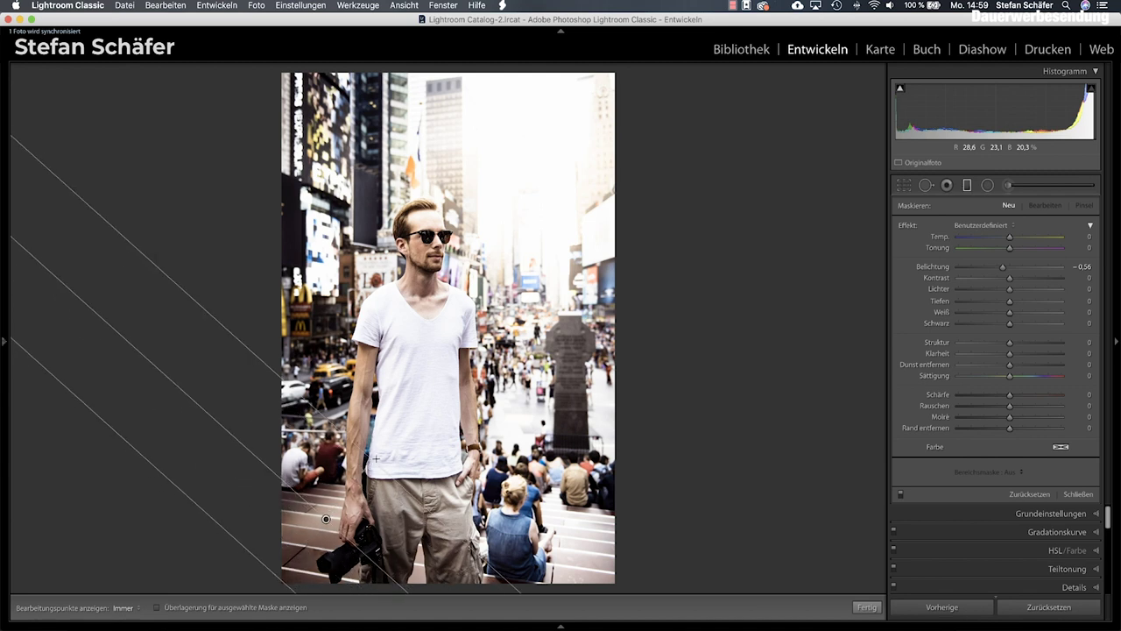
mouse_move(657, 587)
left_mouse_down()
mouse_move(542, 495)
mouse_move(527, 446)
left_mouse_up()
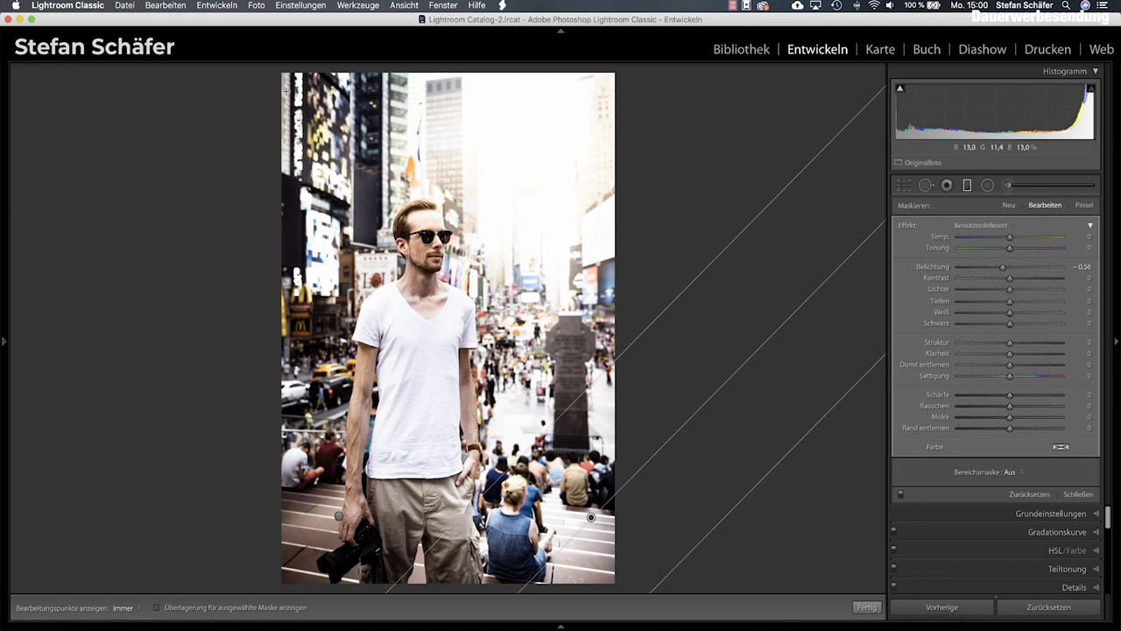
left_click_drag(279, 85, 467, 217)
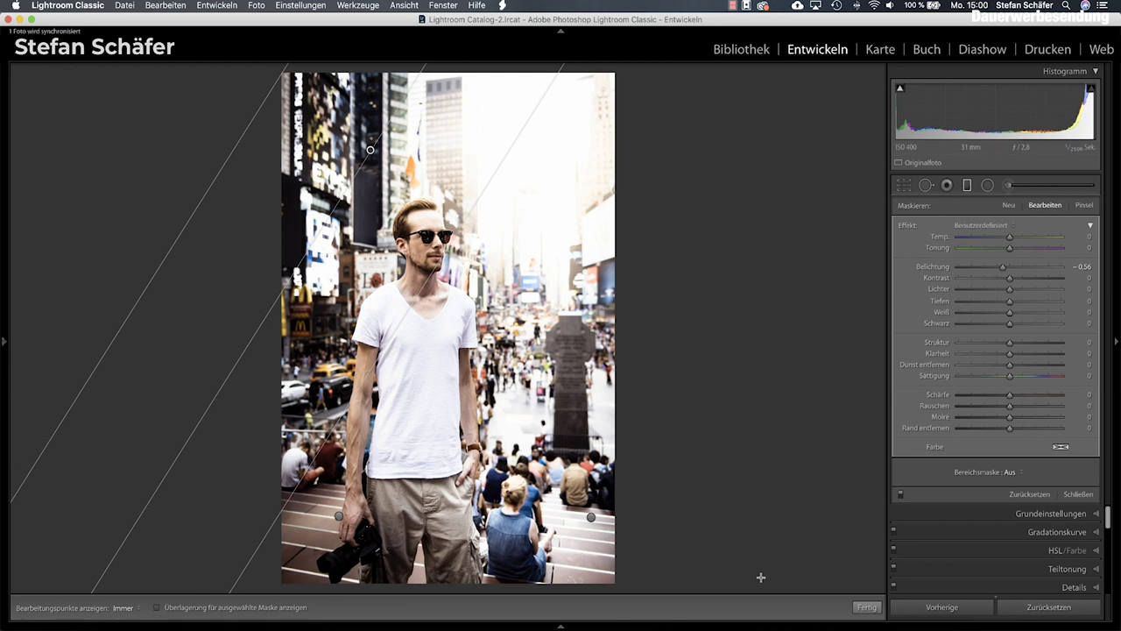
left_click(867, 608)
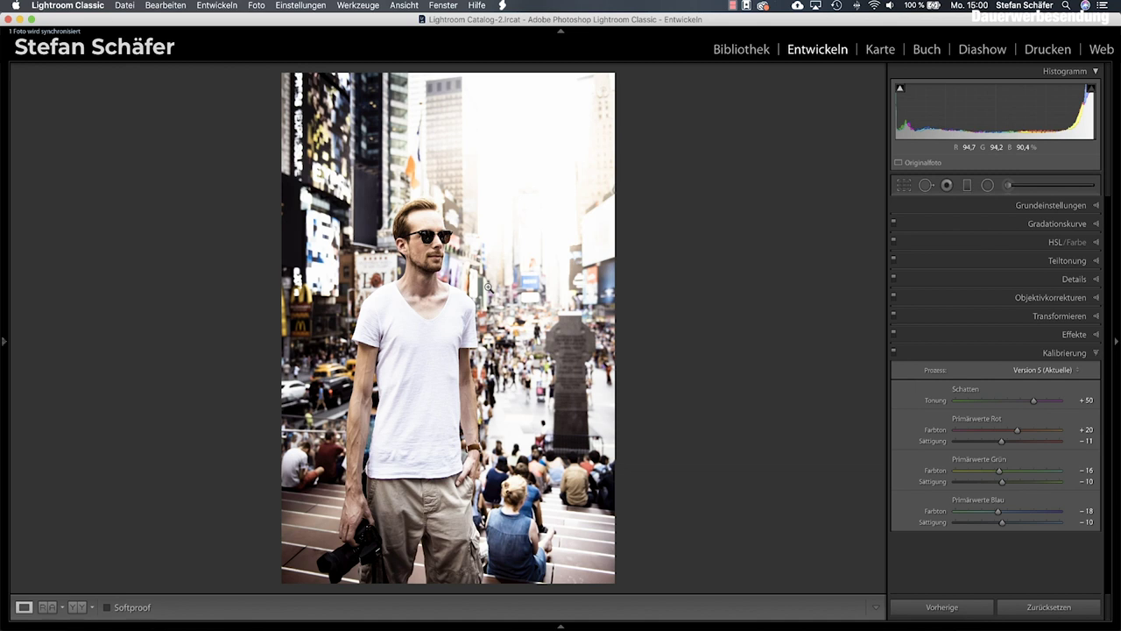
After a before/after check, set Sharpening Amount 87 and Masking 32.
key("backslash")
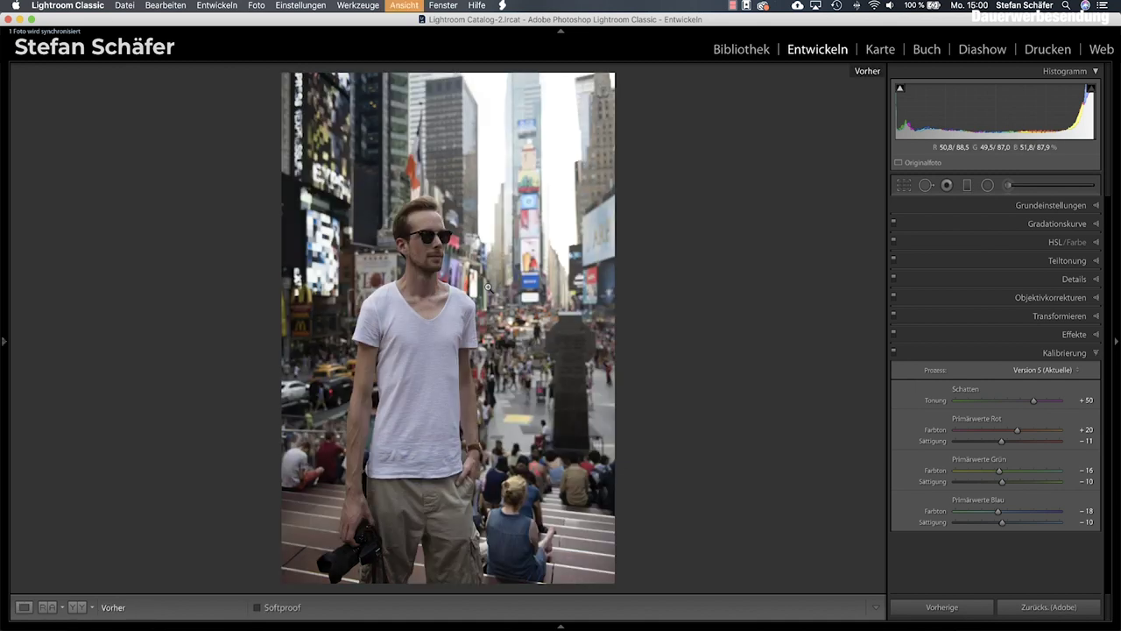
key("backslash")
key("backslash")
key("backslash")
key("backslash")
key("backslash")
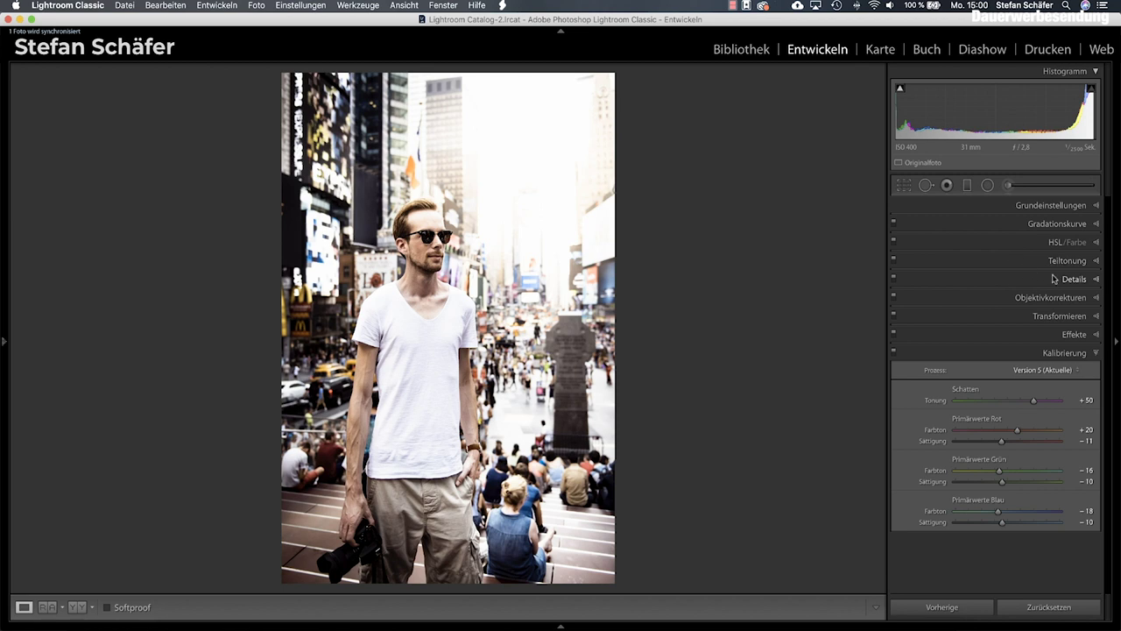
left_click(1056, 278)
left_click_drag(982, 424, 1017, 425)
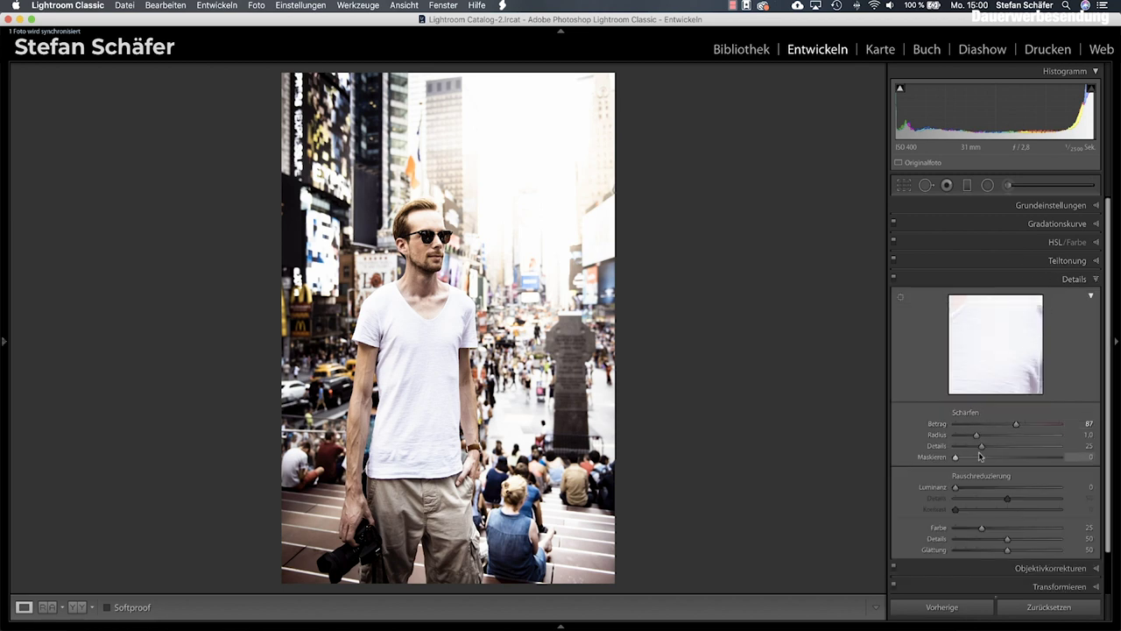
key("alt")
left_click_drag(957, 458, 1008, 457)
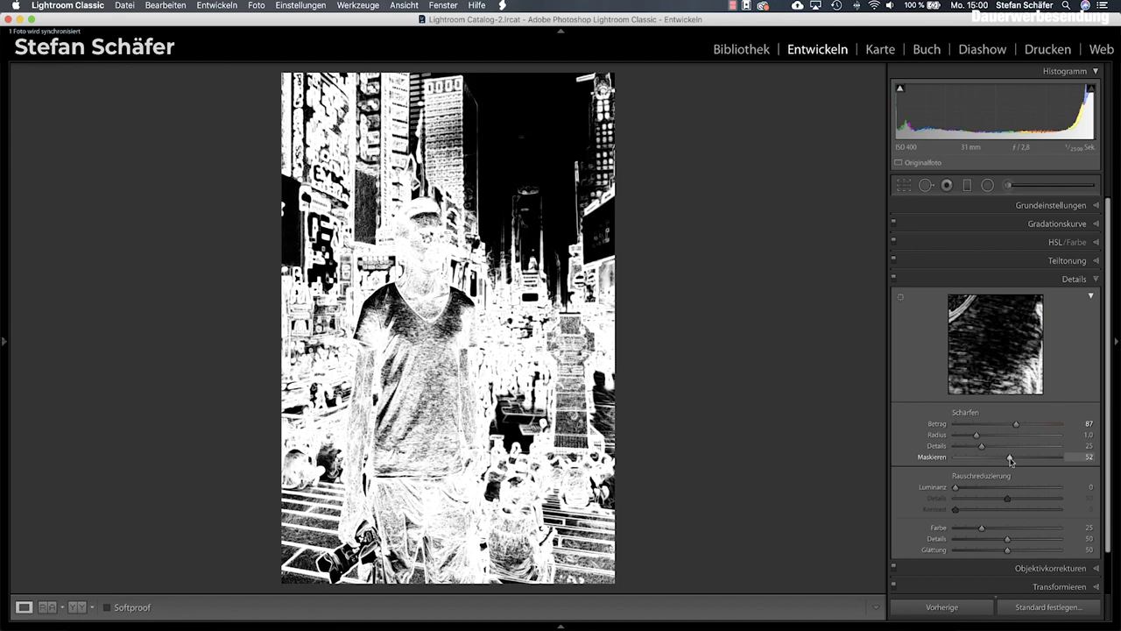
left_click(1054, 261)
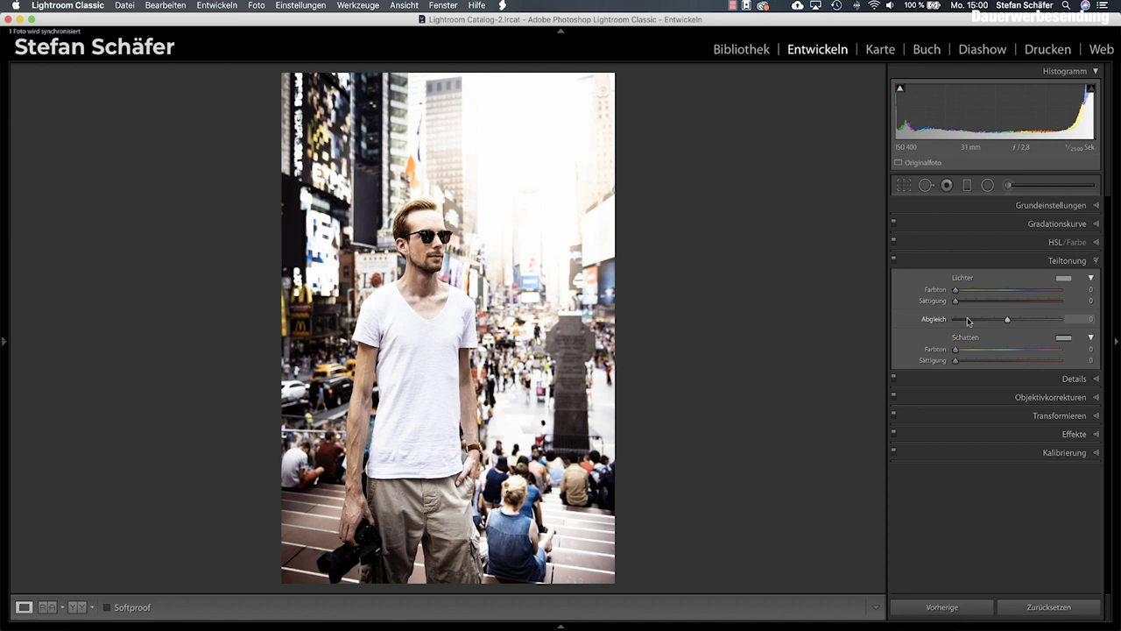
Warm the highlights at hue 40, saturation 5 and cool the shadows at hue 214, saturation 6.
mouse_move(956, 290)
left_mouse_down()
mouse_move(966, 292)
mouse_move(960, 303)
left_mouse_up()
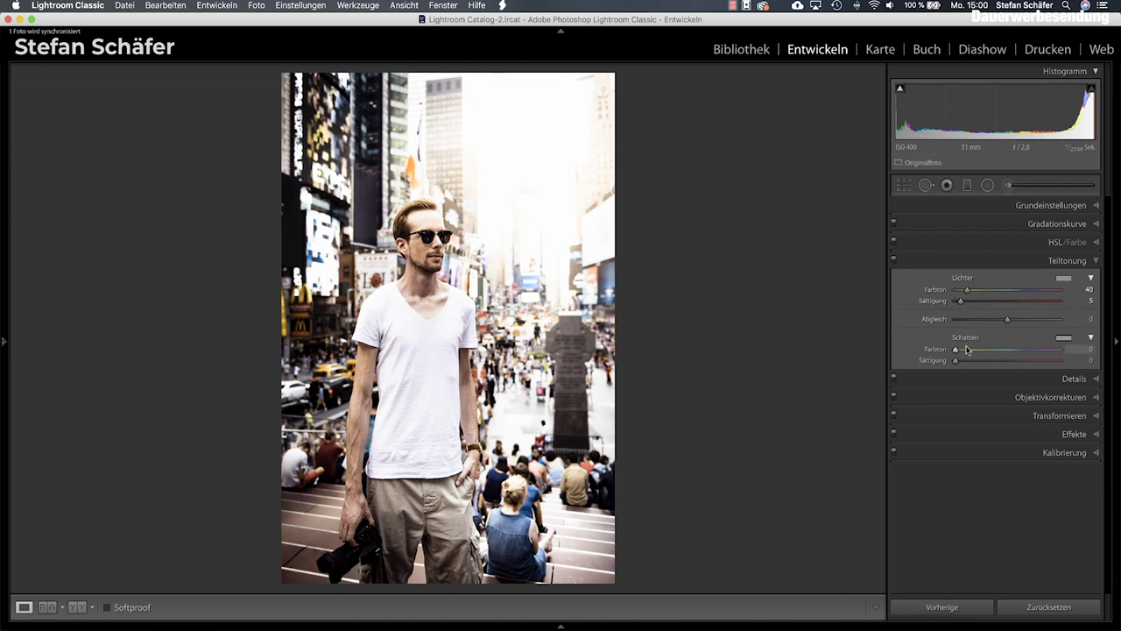
mouse_move(955, 349)
left_mouse_down()
mouse_move(1020, 355)
mouse_move(963, 365)
left_mouse_up()
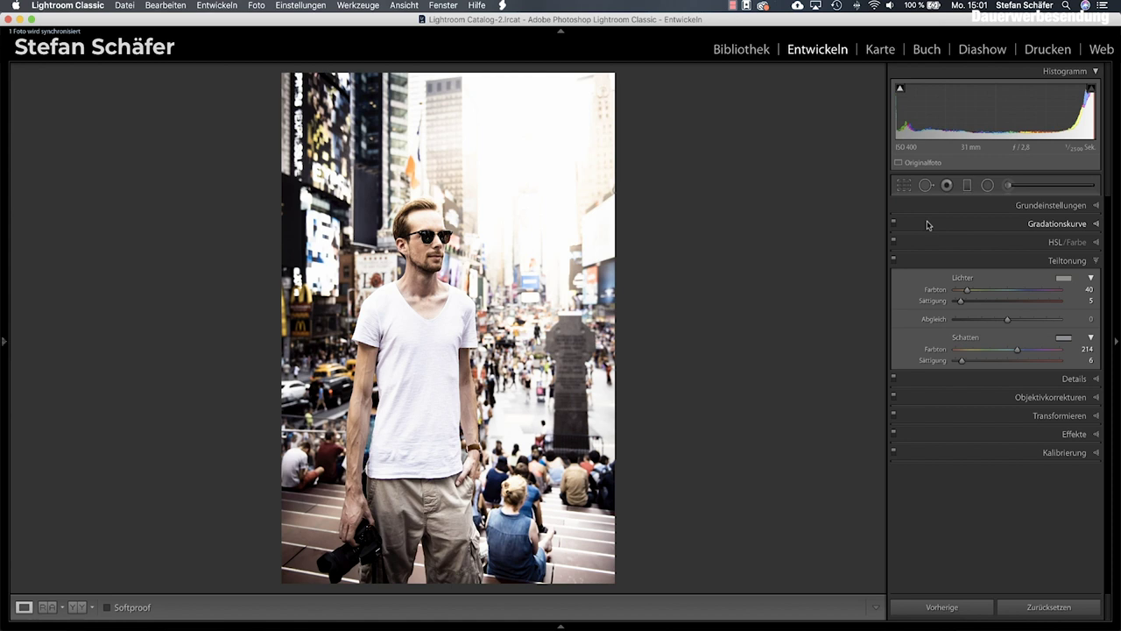
key("backslash")
key("backslash")
key("backslash")
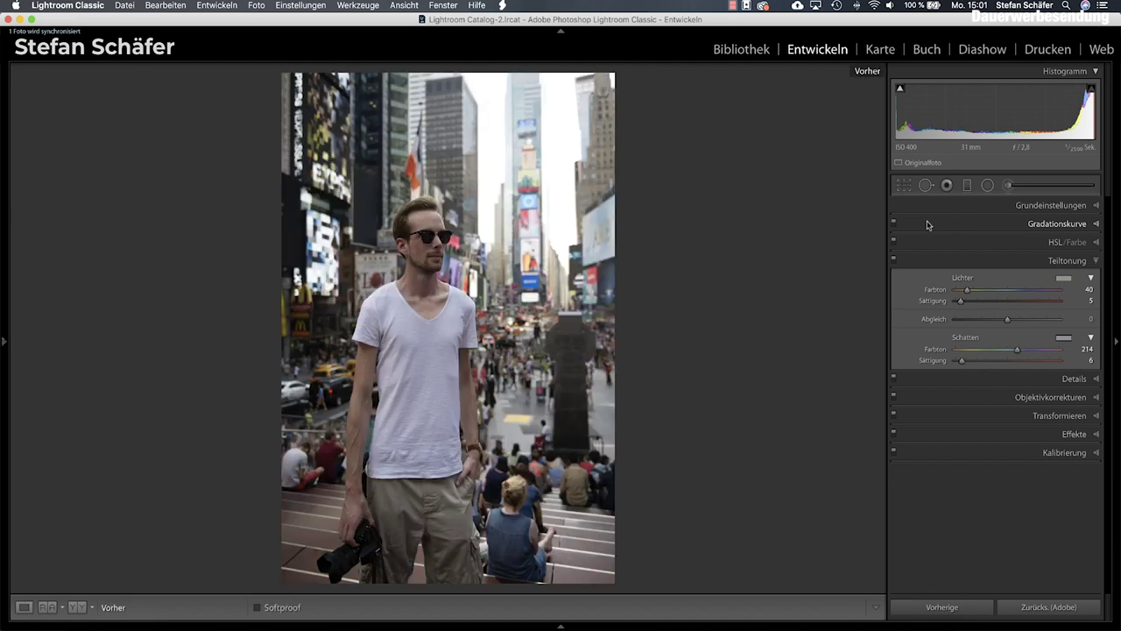
key("backslash")
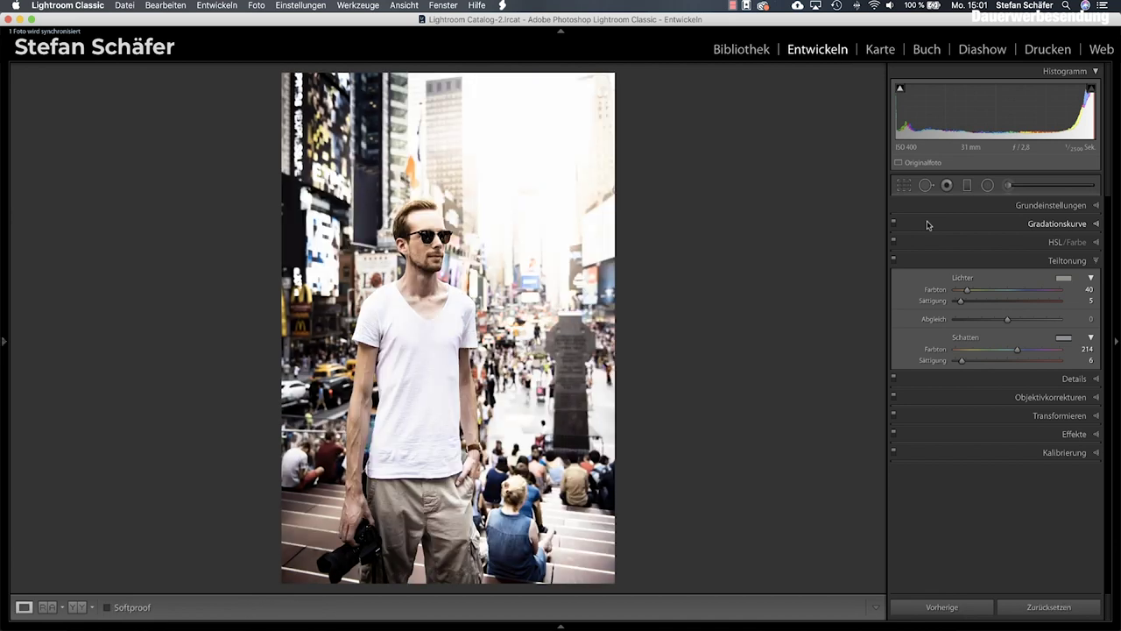